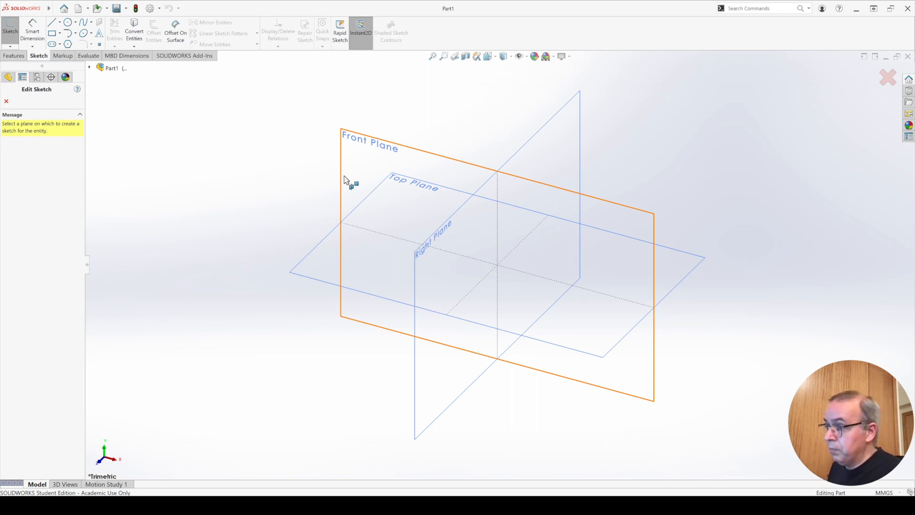
Open a sketch on the Front Plane and start the Sketch Picture command.
click(345, 177)
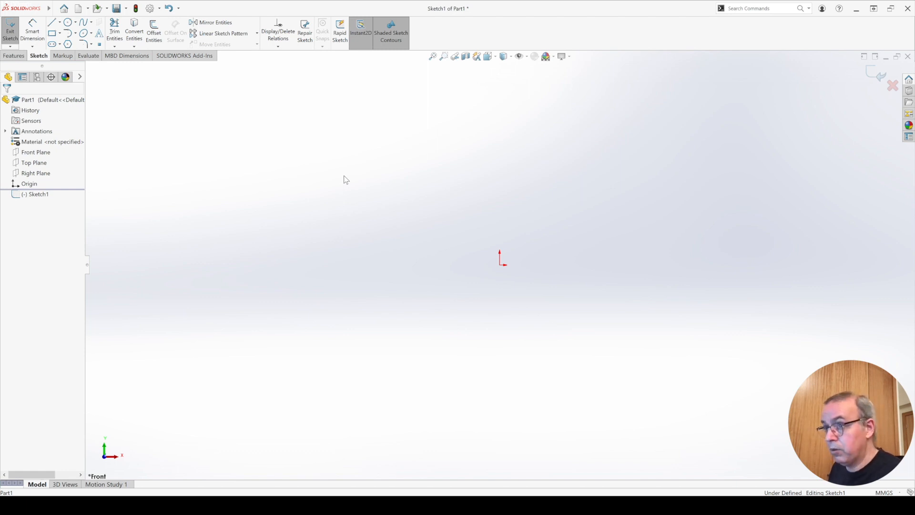
click(43, 8)
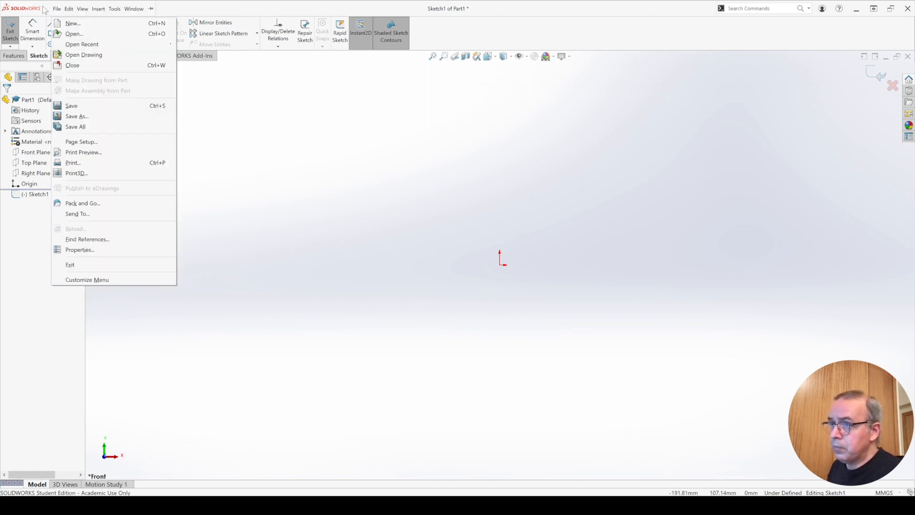
click(54, 8)
click(117, 9)
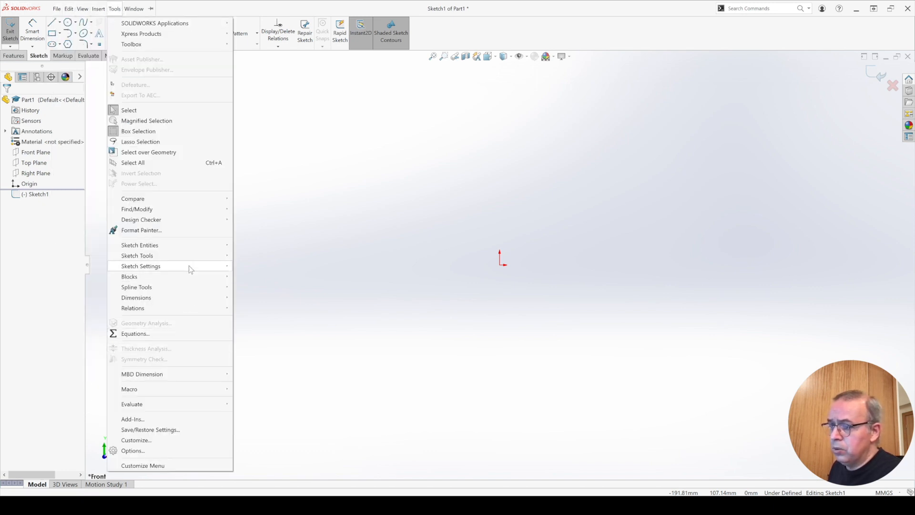
mouse_move(189, 258)
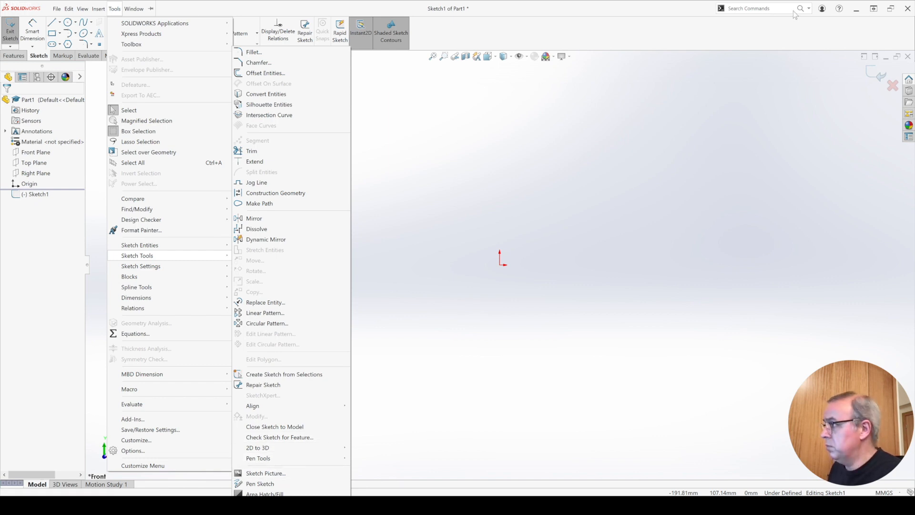
click(758, 9)
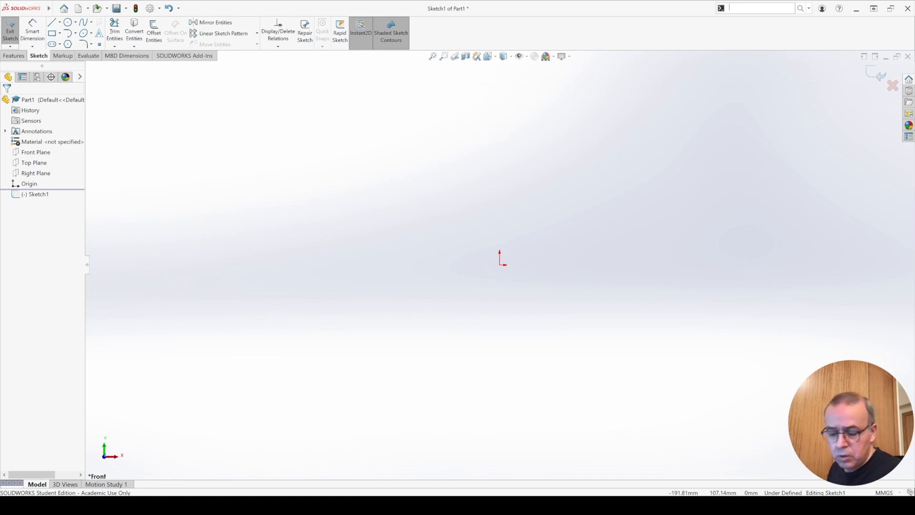
text(pic)
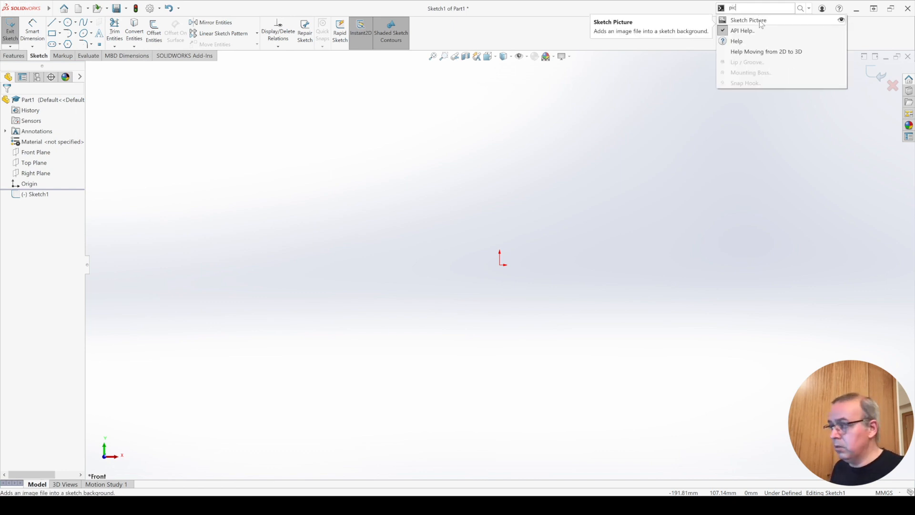
click(760, 20)
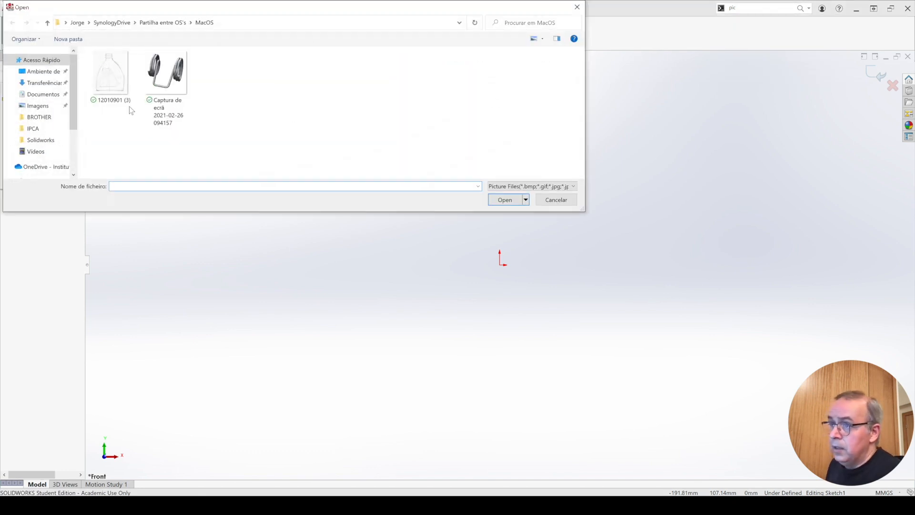
Insert the image 12010903 (2) from the IPCA folder under Documents > Solidworks into the sketch.
click(159, 23)
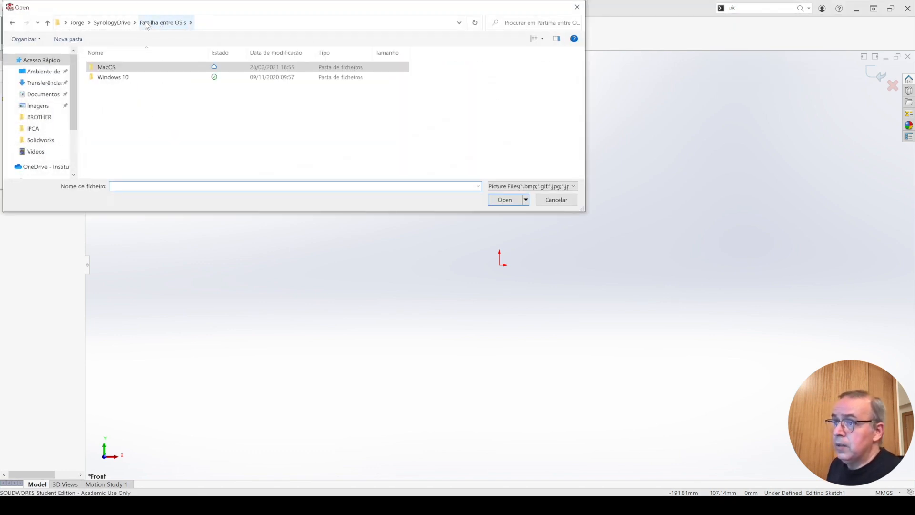
click(48, 94)
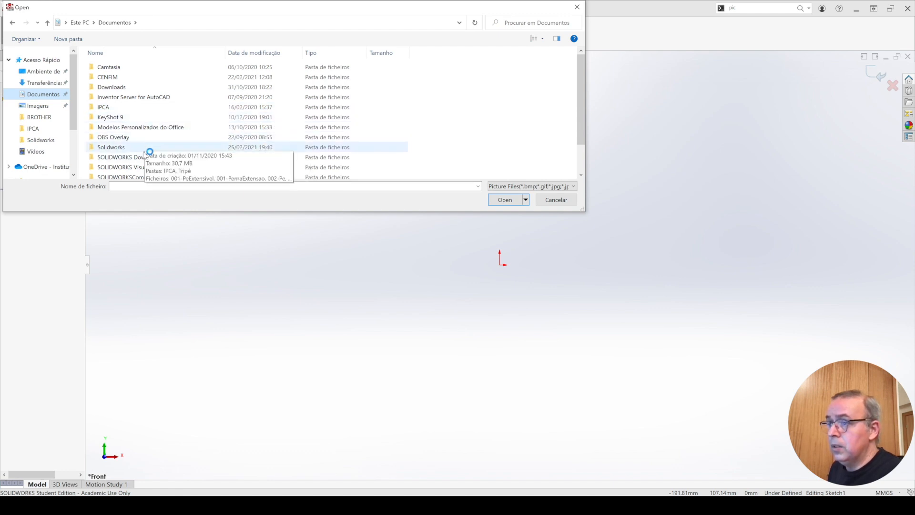
double_click(146, 149)
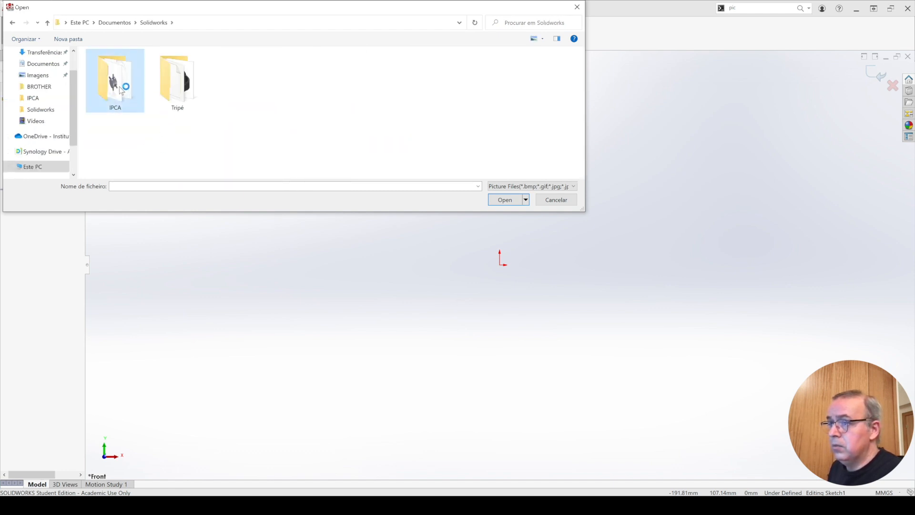
double_click(120, 90)
click(119, 74)
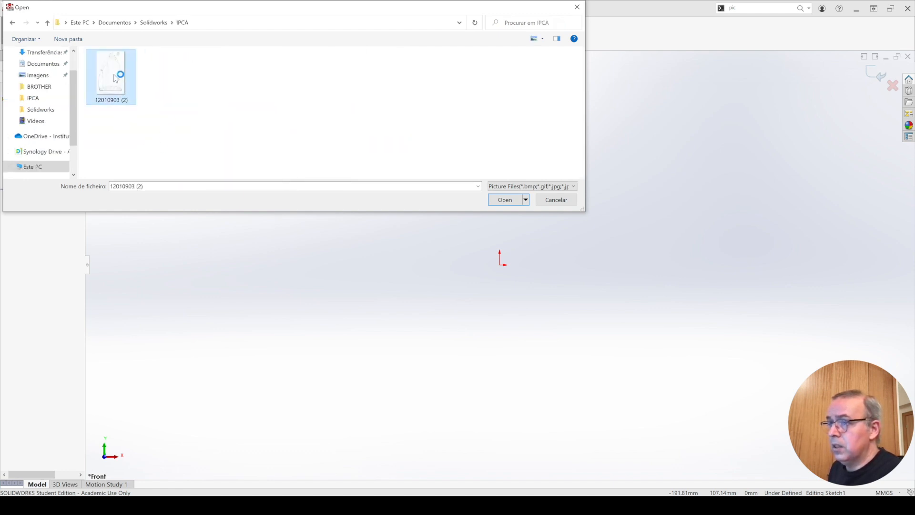
click(499, 204)
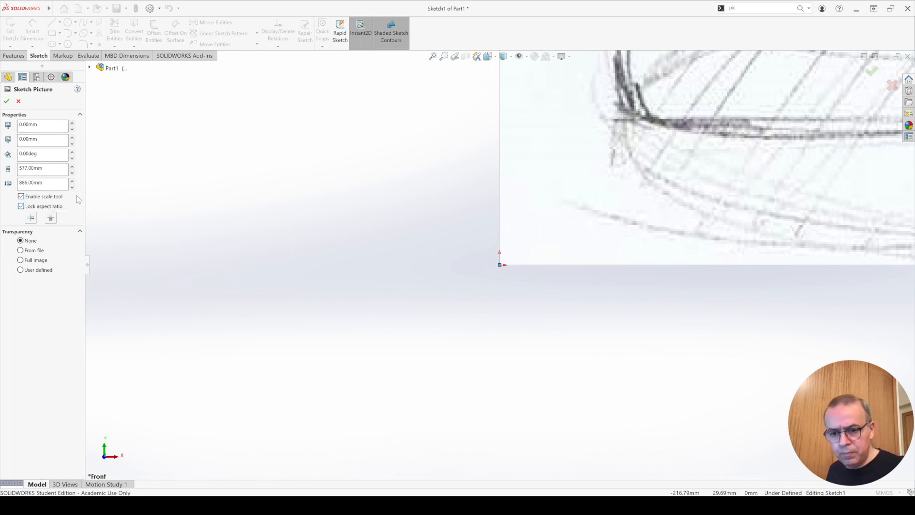
Place the picture's scale line from the centre of the bottle's base to the top of its neck and set its length to 200 mm.
click(433, 57)
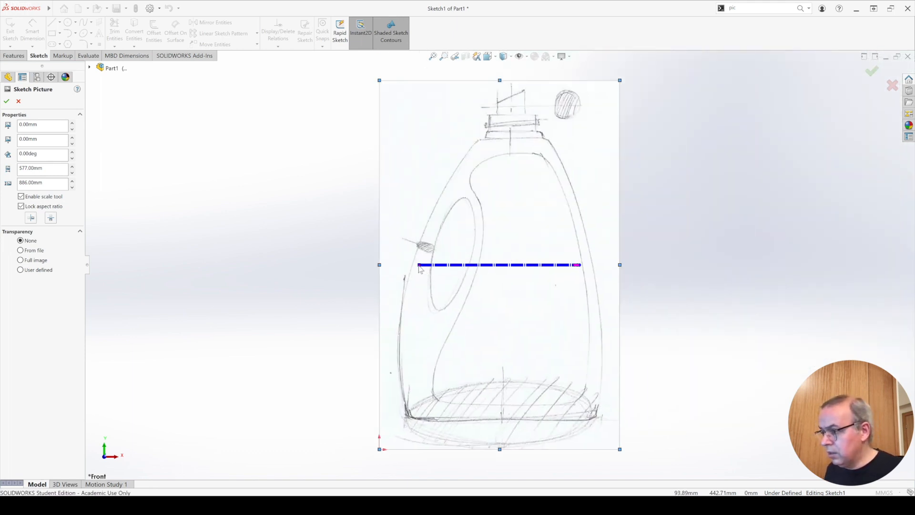
drag(420, 268, 503, 423)
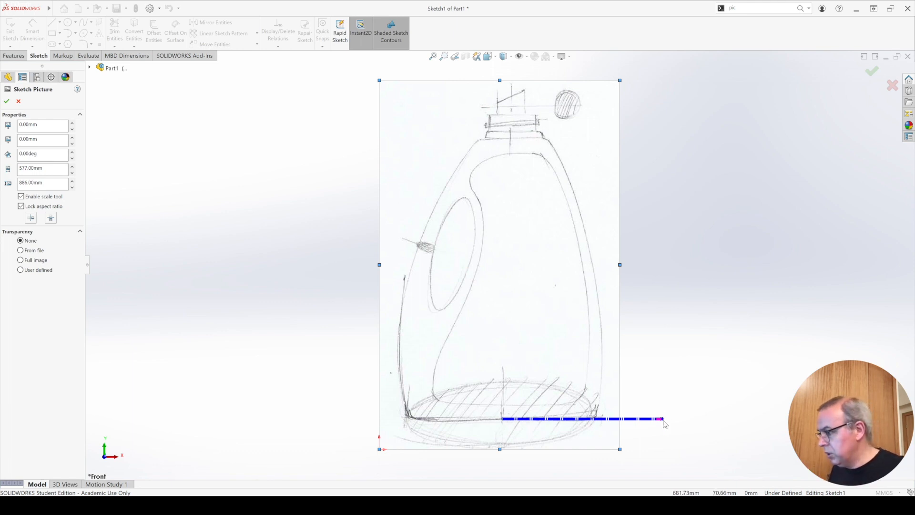
mouse_move(663, 420)
mouse_down()
mouse_move(634, 223)
mouse_move(535, 114)
mouse_move(504, 101)
mouse_move(523, 100)
mouse_move(503, 102)
mouse_move(503, 119)
mouse_move(513, 120)
mouse_up()
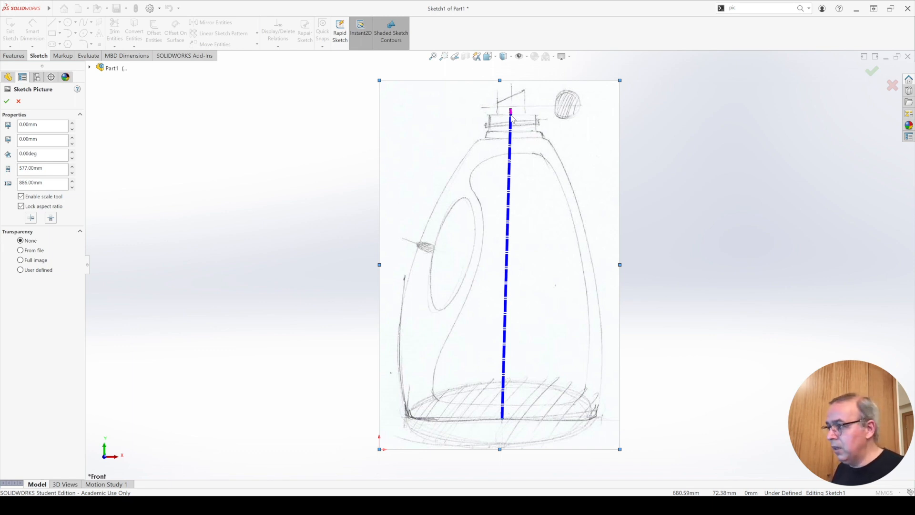
drag(510, 115, 511, 115)
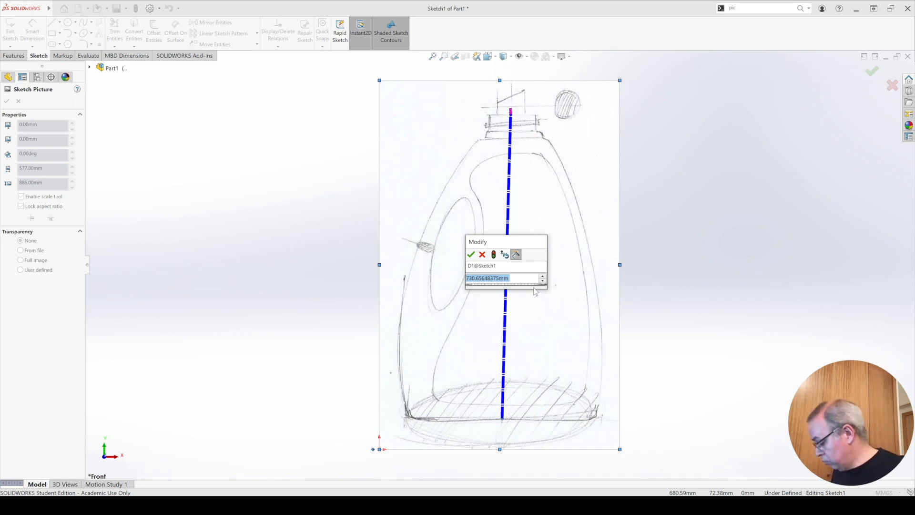
text(200)
key(Return)
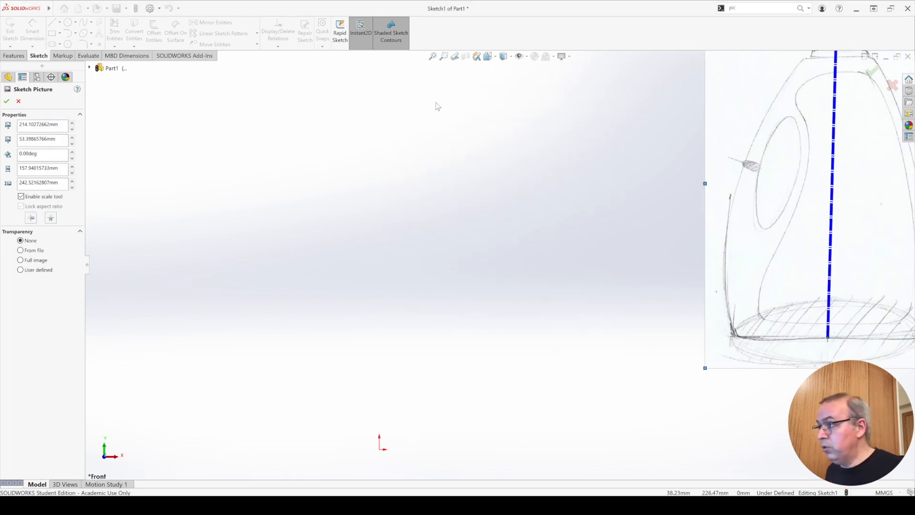
Move the picture so the centre of the bottle's base sits on the sketch origin.
click(432, 56)
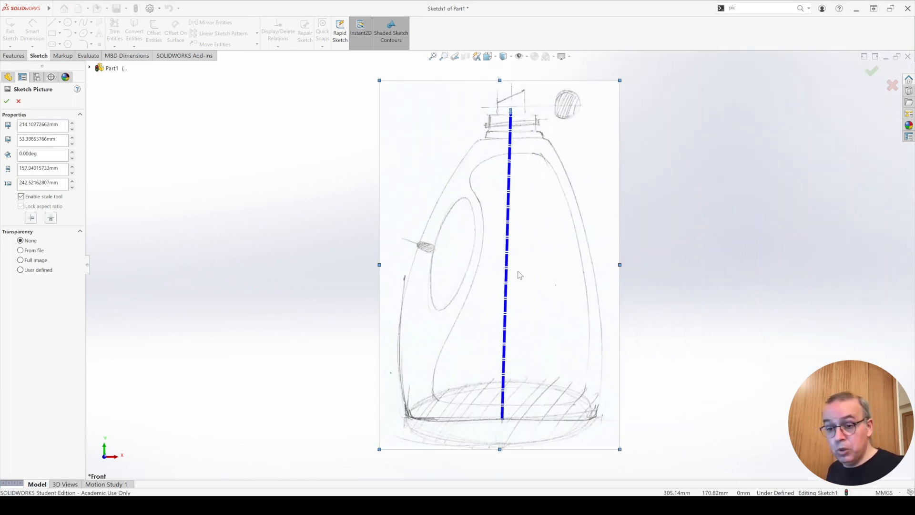
scroll(520, 276, up, 3)
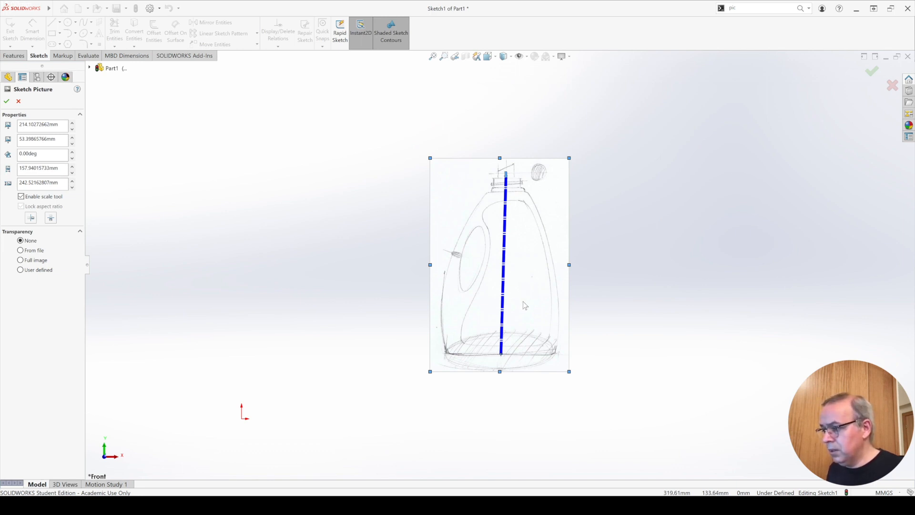
drag(523, 301, 264, 367)
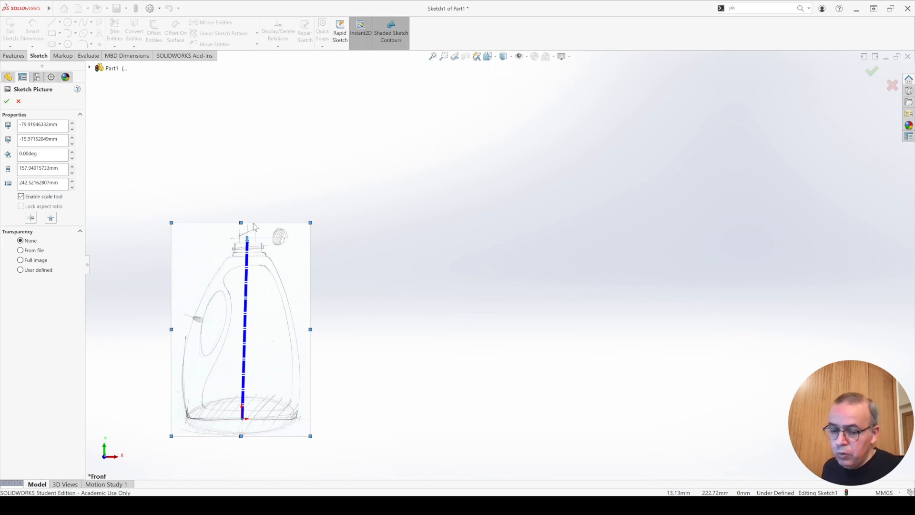
Try shifting the picture 30 mm horizontally and 20 mm vertically, returning each position to its starting value.
click(72, 123)
click(72, 124)
click(72, 123)
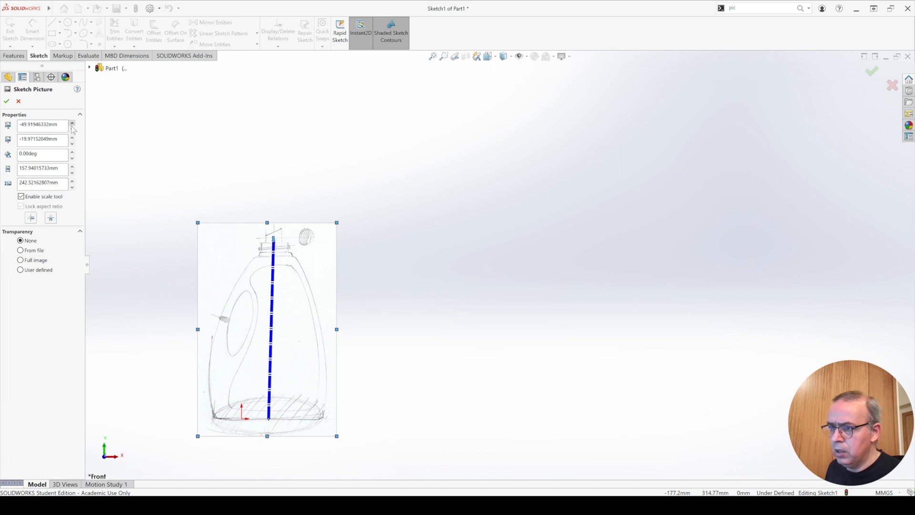
click(72, 128)
click(72, 128)
click(72, 129)
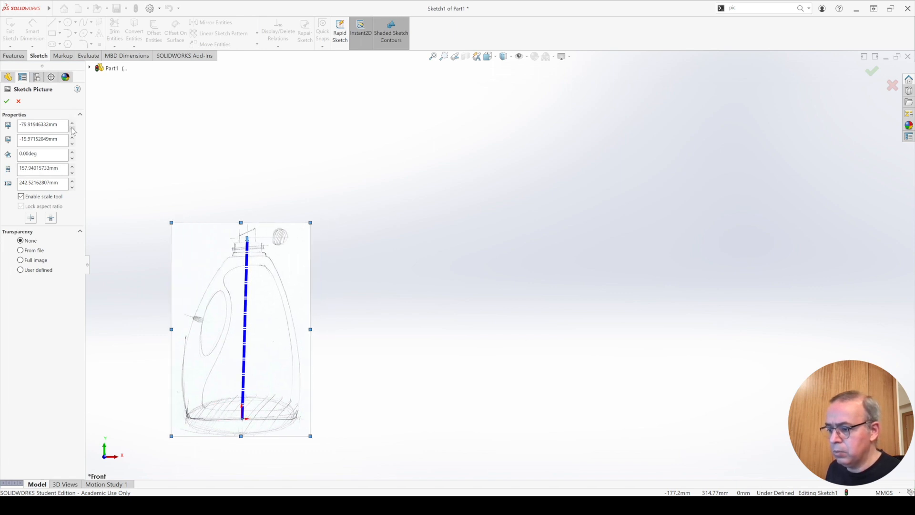
click(72, 137)
click(73, 138)
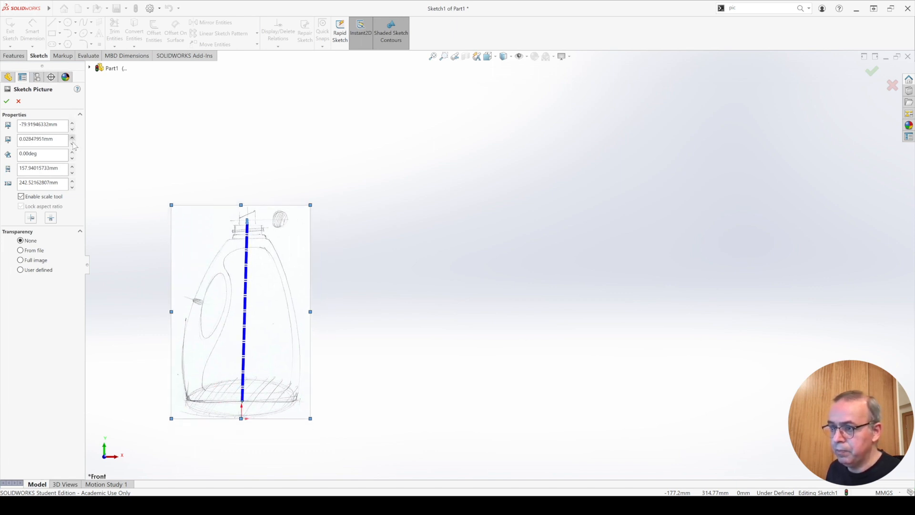
click(73, 143)
click(73, 143)
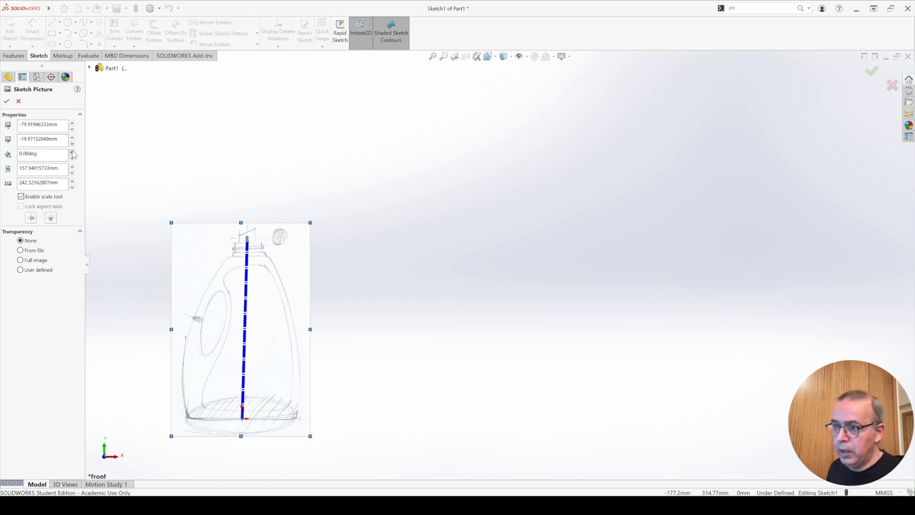
Try rotating the picture and return its angle to 0 degrees.
click(72, 152)
click(72, 152)
click(72, 152)
click(72, 158)
click(71, 159)
click(71, 158)
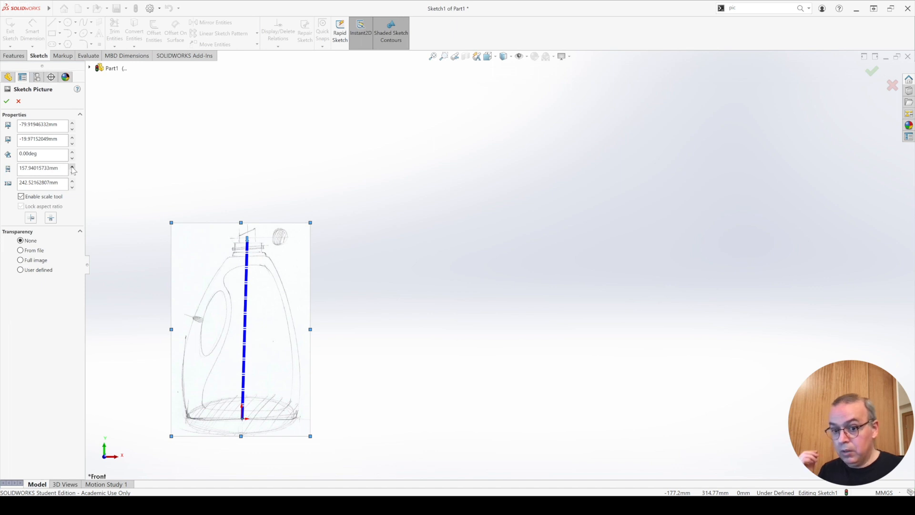
With the scale tool off, resize the picture to about 160 by 246 mm and accept it with the aspect ratio unlocked.
click(39, 199)
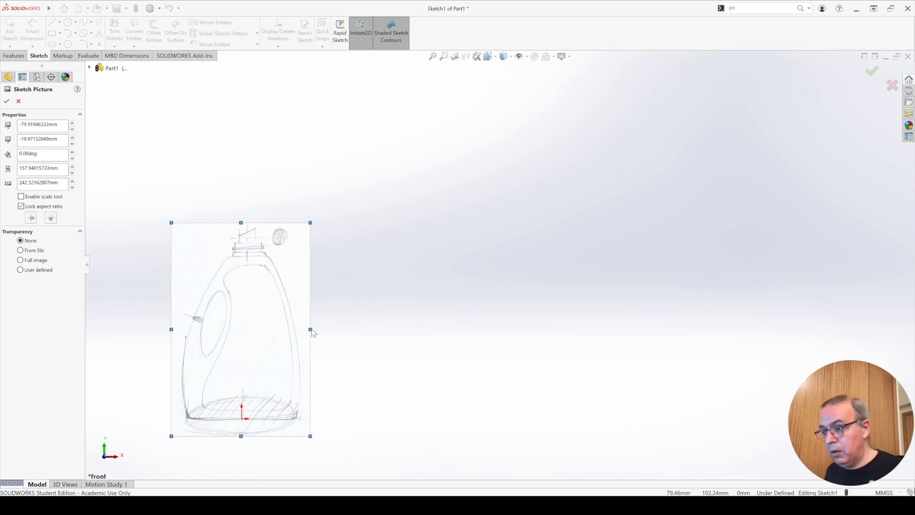
drag(310, 330, 312, 329)
click(21, 206)
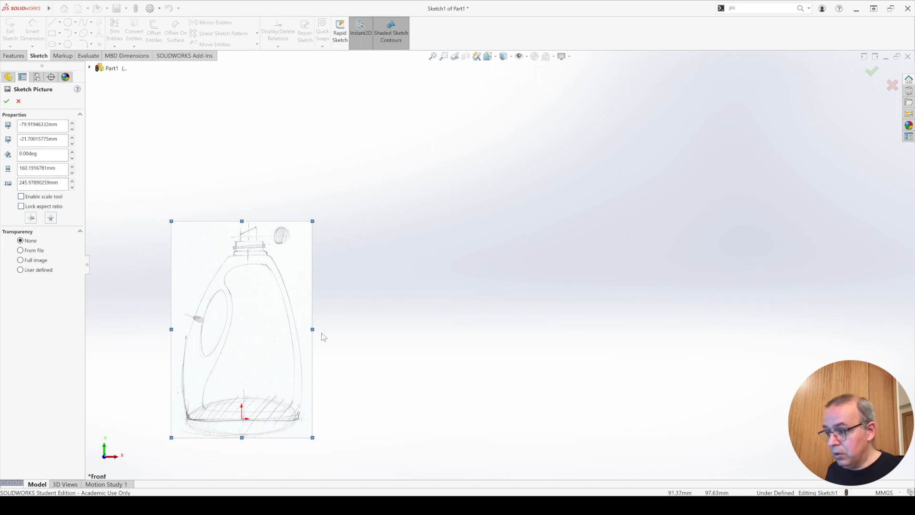
mouse_move(312, 330)
mouse_down()
mouse_move(333, 330)
mouse_move(313, 331)
mouse_up()
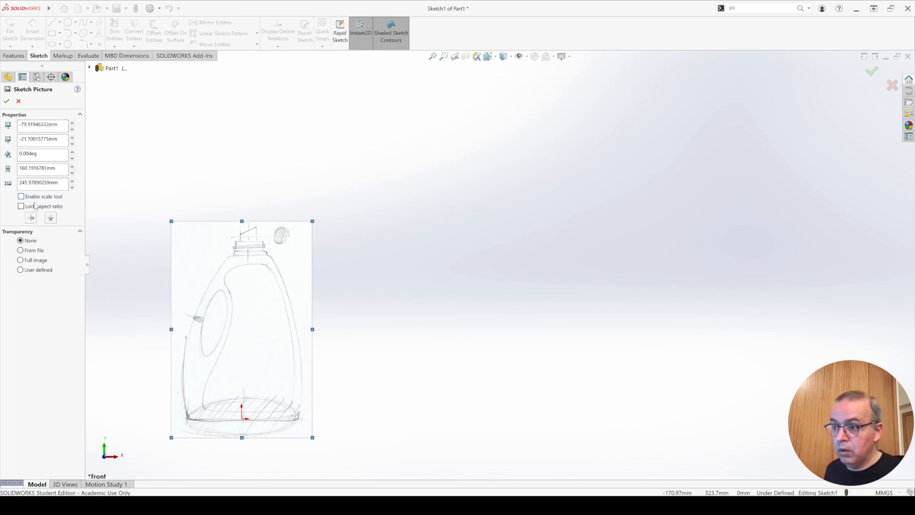
click(7, 102)
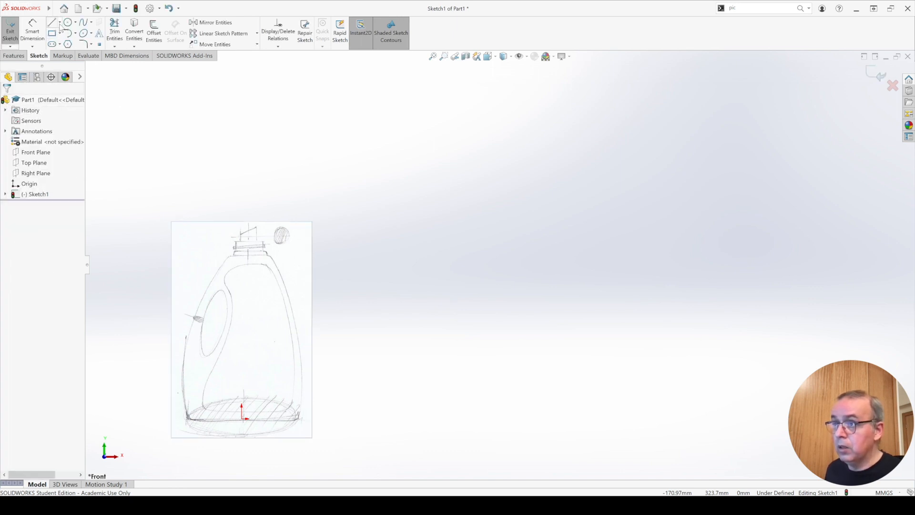
Draw a vertical construction line about 200.5 mm long from the origin up to the top of the bottle's neck.
key(l)
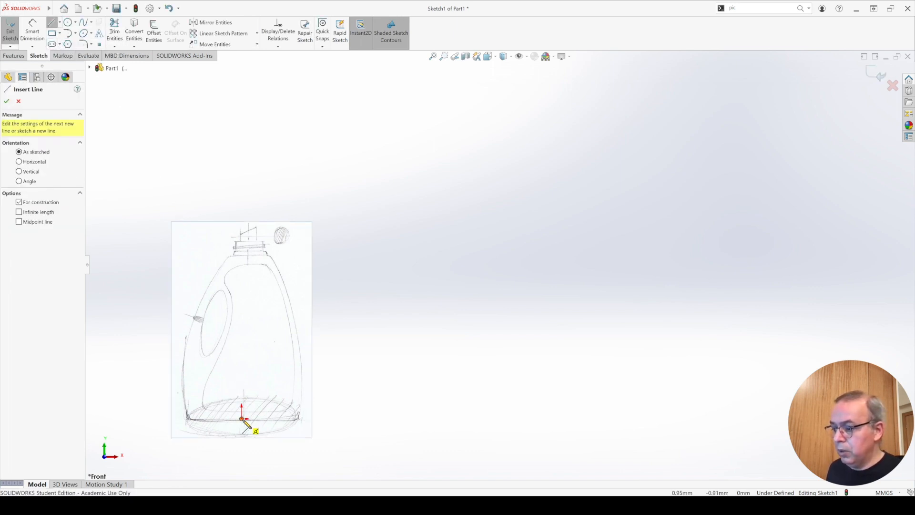
click(243, 417)
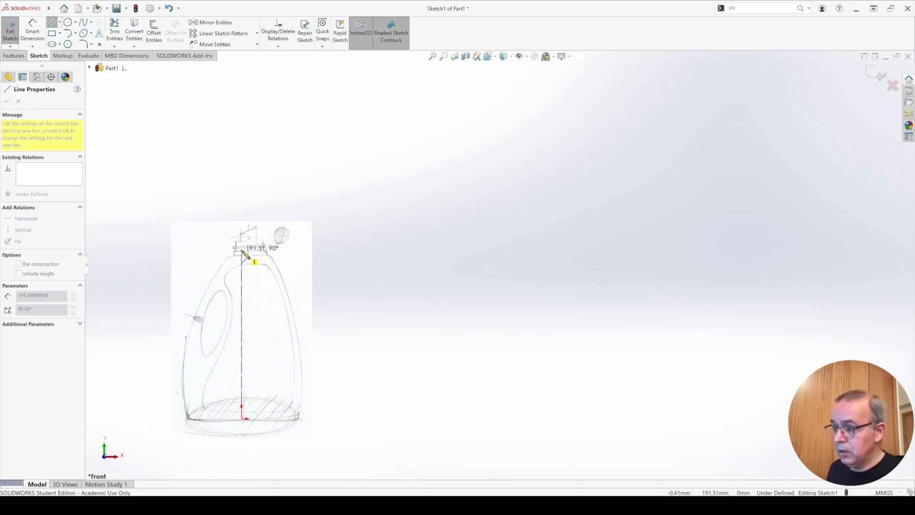
click(242, 243)
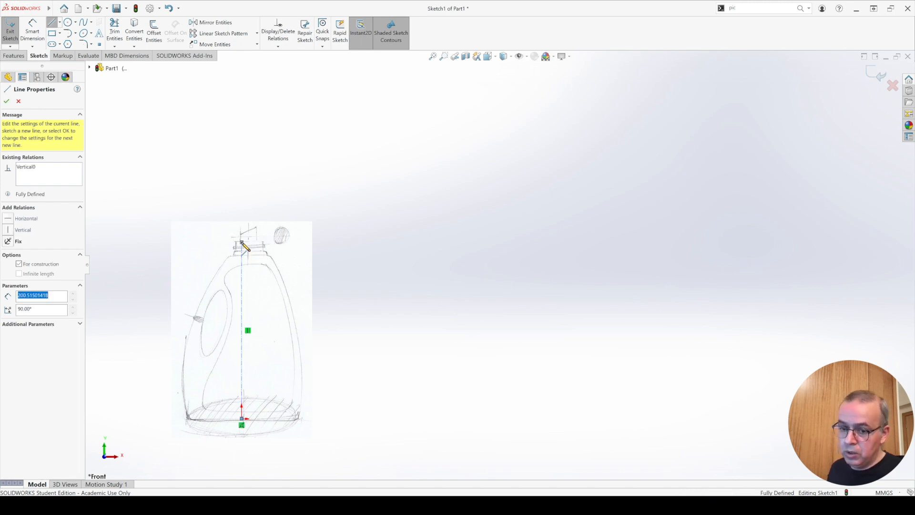
key(Escape)
Dimension the vertical construction line to a length of 200 mm.
right_drag(349, 229, 349, 196)
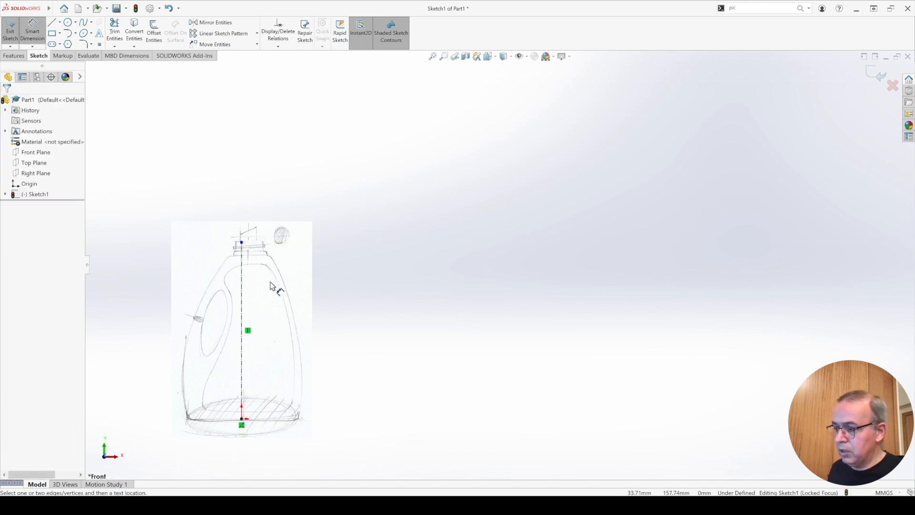
click(242, 308)
click(355, 312)
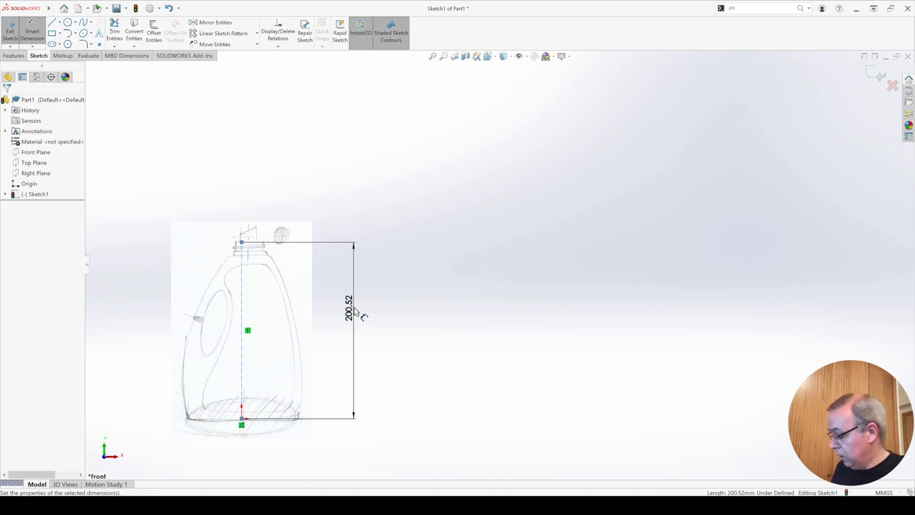
key(Return)
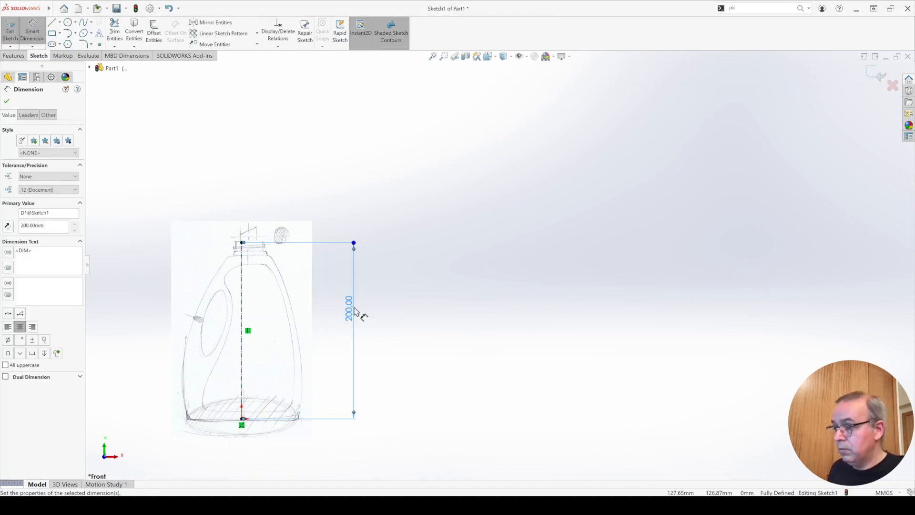
Reopen the bottle picture for editing, unlock its aspect ratio and adjust its upper and lower edges to a height of about 225 mm.
key(Escape)
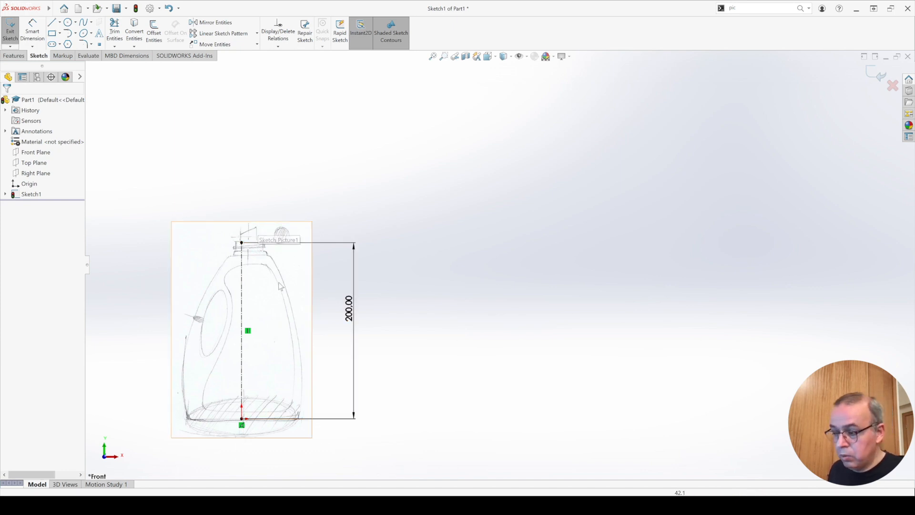
click(289, 302)
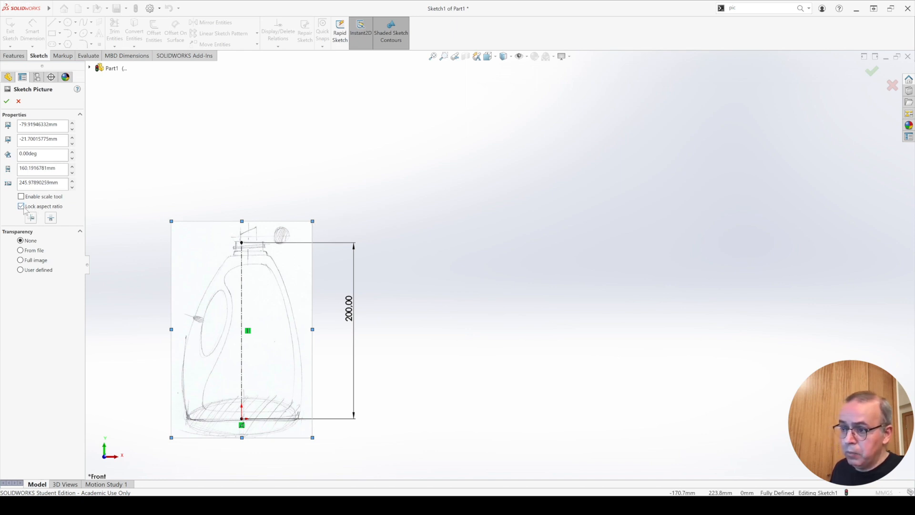
drag(242, 221, 240, 230)
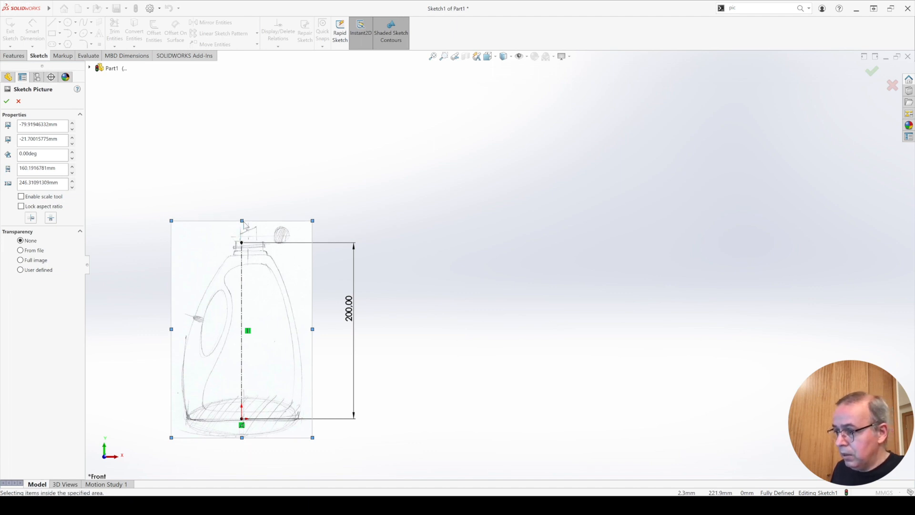
drag(241, 222, 240, 239)
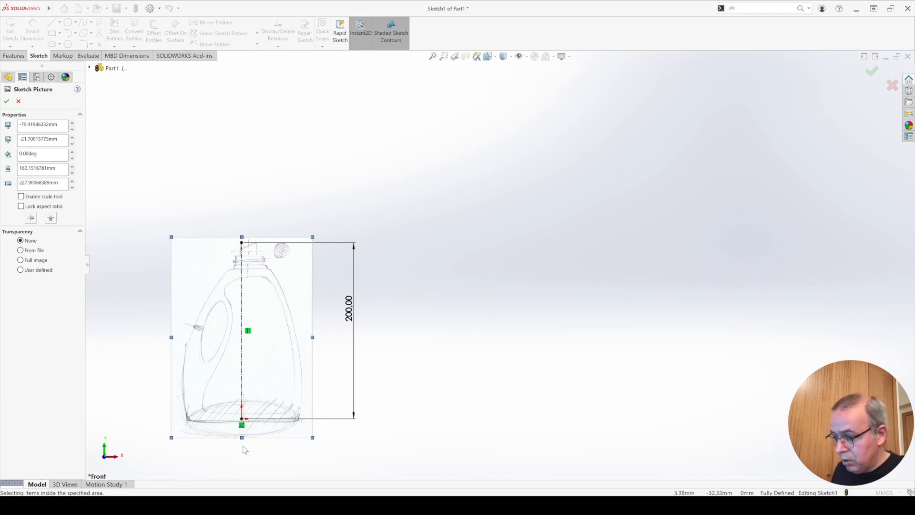
drag(242, 438, 242, 435)
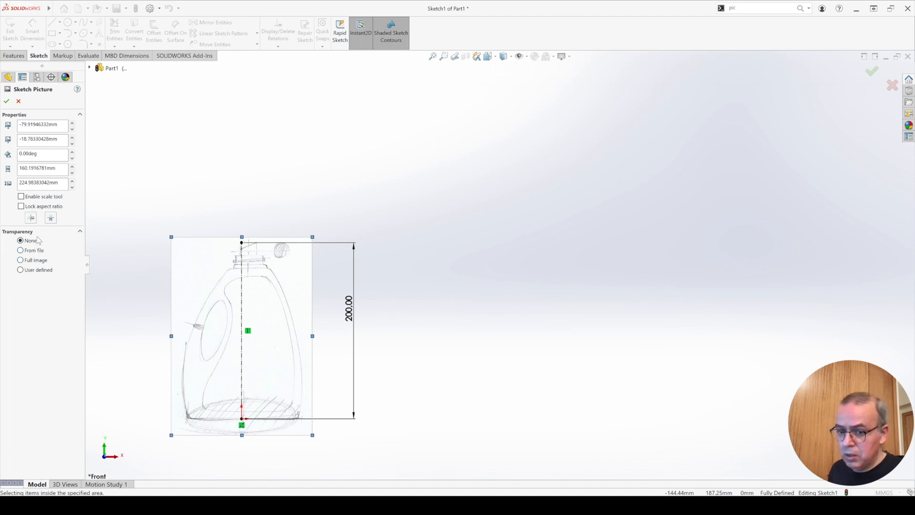
Try the picture's Full image transparency at 0.47, the From file option, and Full image at 0.38.
click(21, 260)
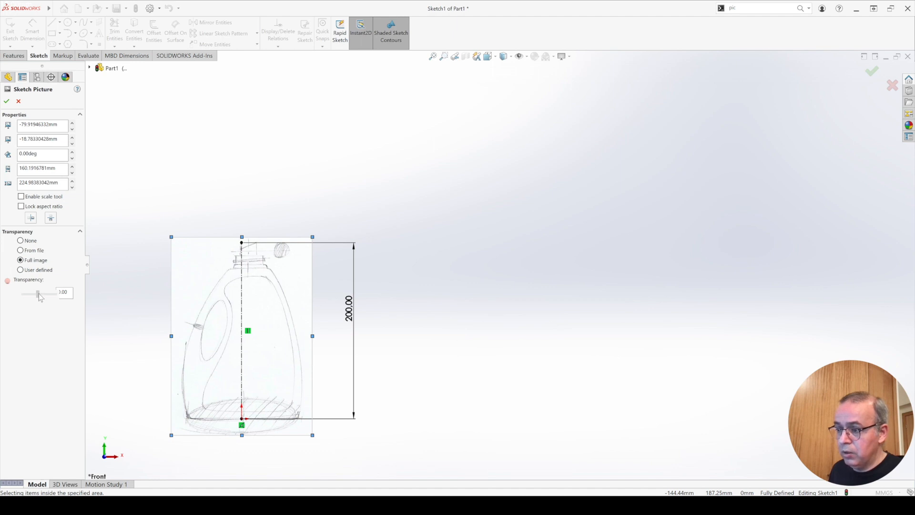
drag(35, 292, 39, 294)
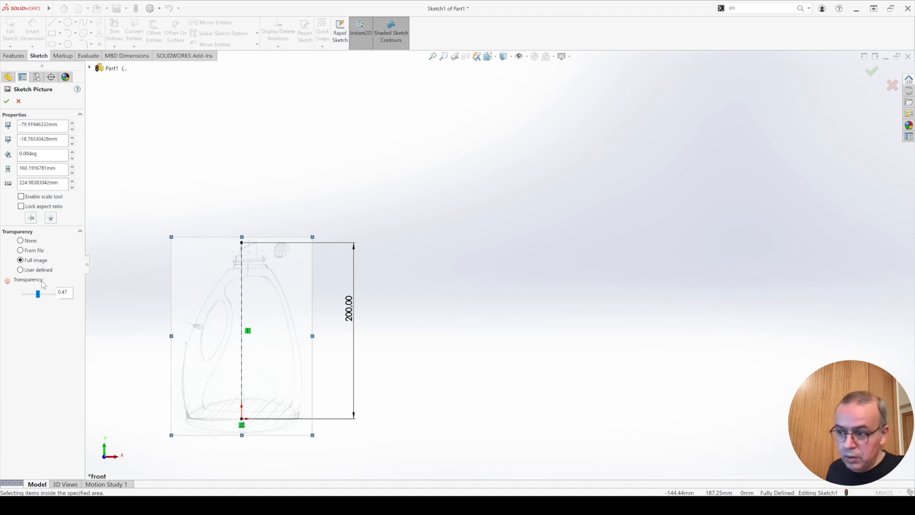
click(40, 251)
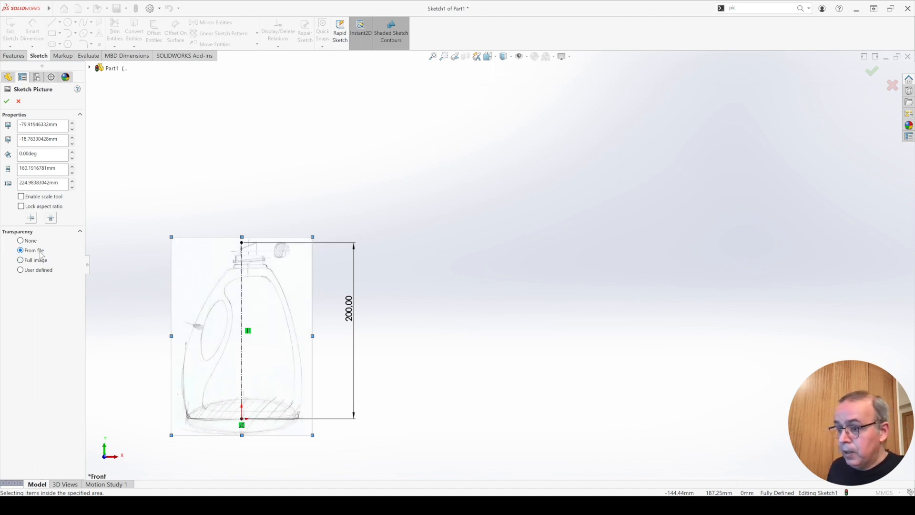
click(40, 261)
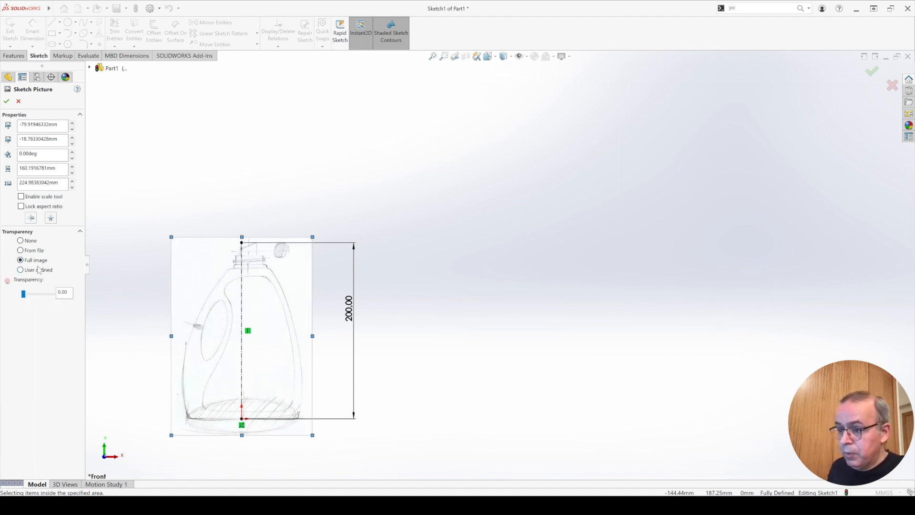
click(37, 295)
drag(28, 294, 35, 294)
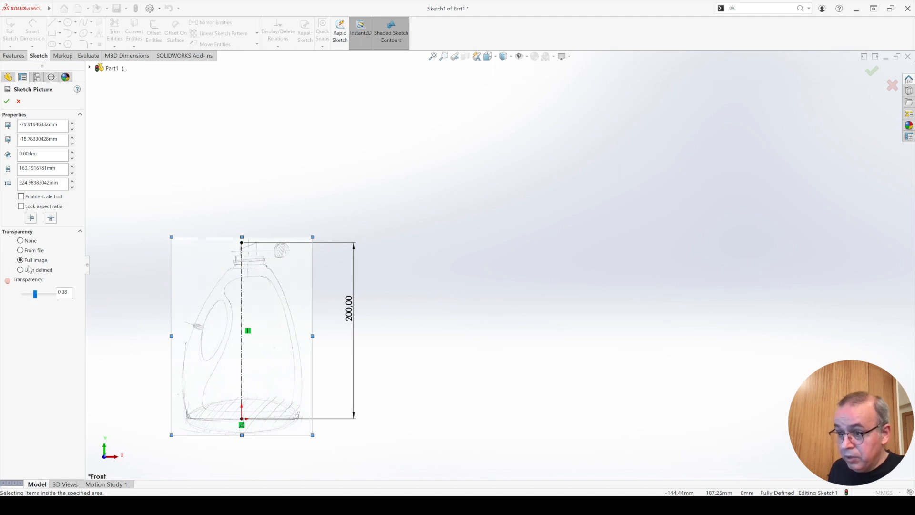
Try User defined transparency, sampling the picture's light background colour and using a matching tolerance of 0.12.
click(21, 270)
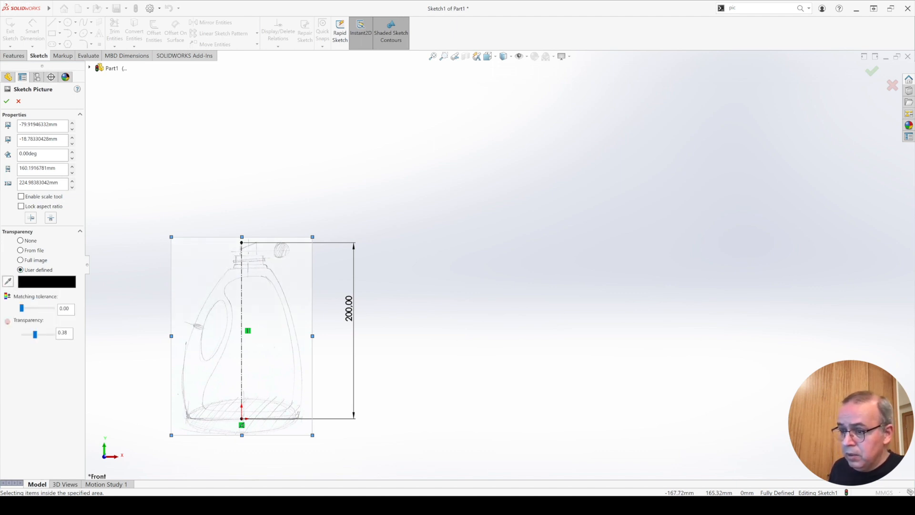
click(8, 281)
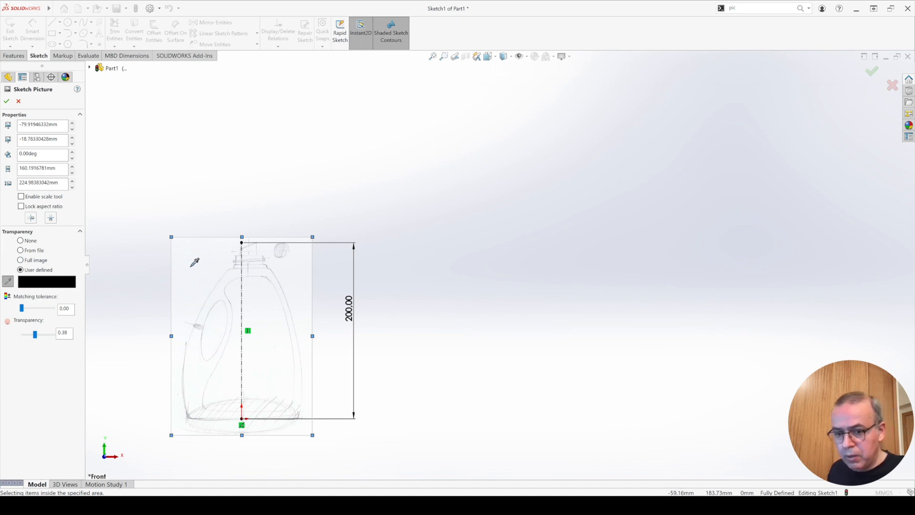
click(212, 256)
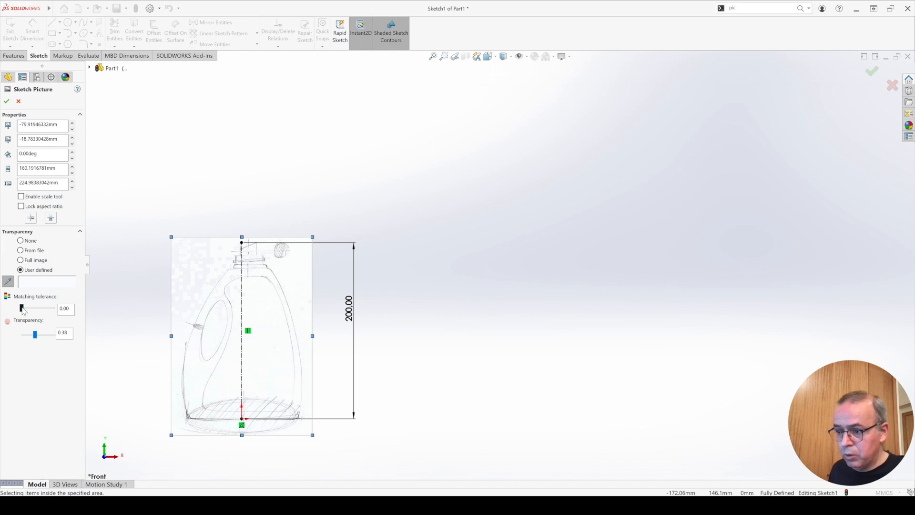
mouse_move(22, 310)
mouse_down()
mouse_move(49, 309)
mouse_move(26, 308)
mouse_up()
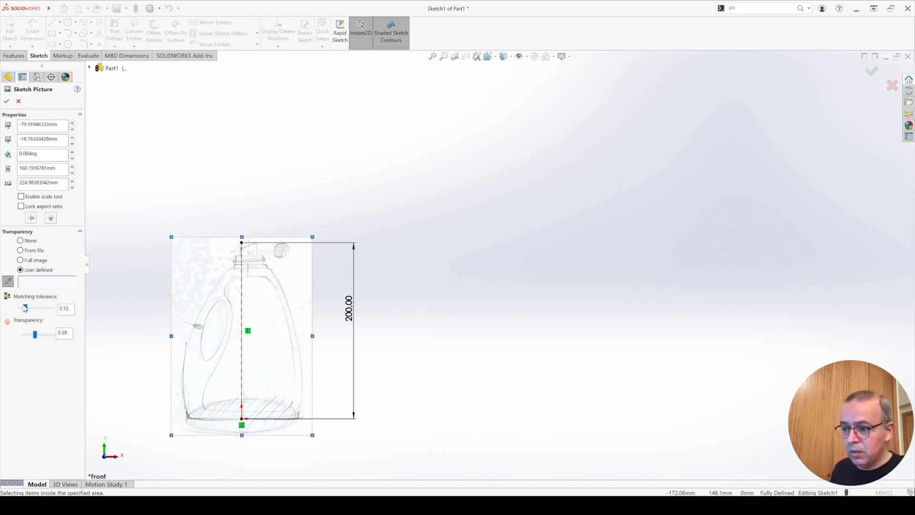
Set the bottle picture to Full image transparency with a value of 0.54 and accept the picture properties.
click(36, 261)
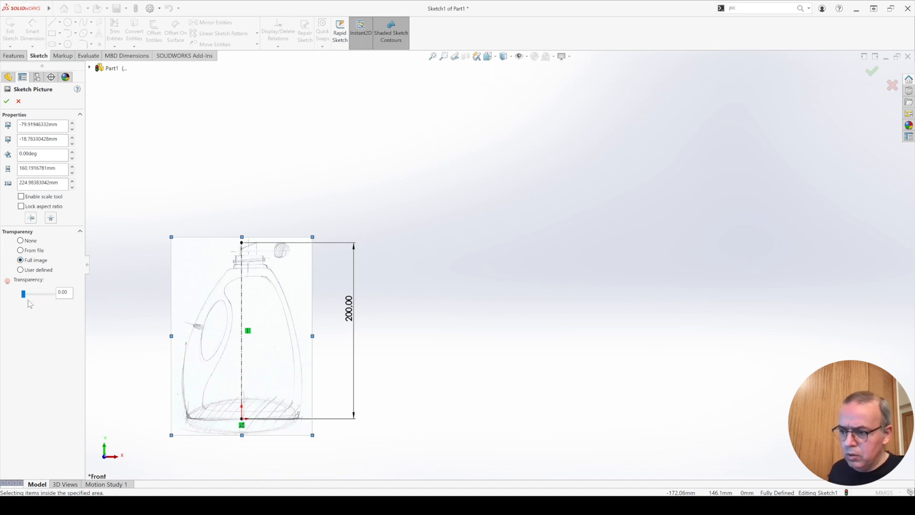
drag(23, 294, 40, 294)
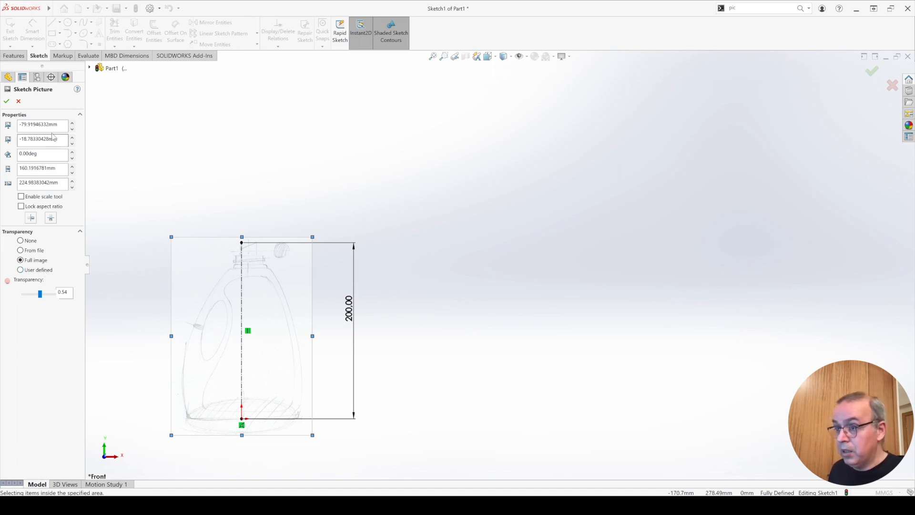
click(16, 103)
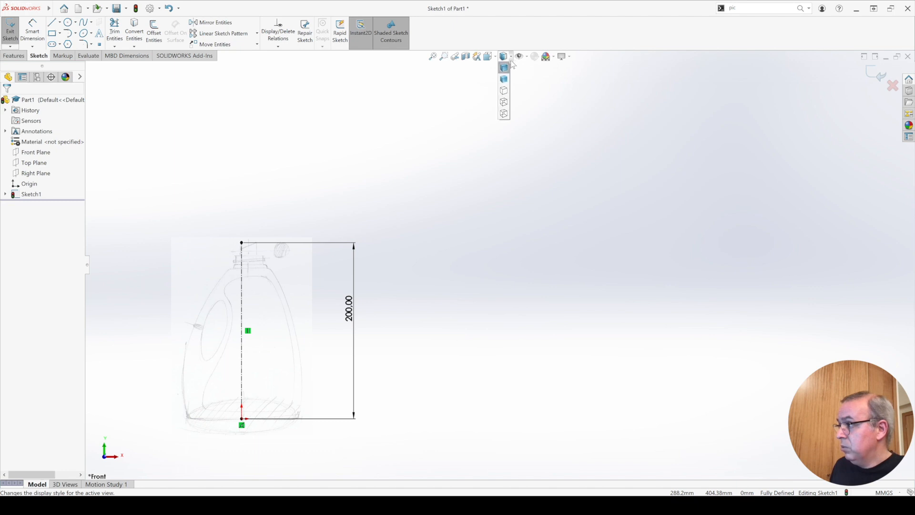
Apply the Plain White scene as the background and exit the picture sketch.
click(545, 58)
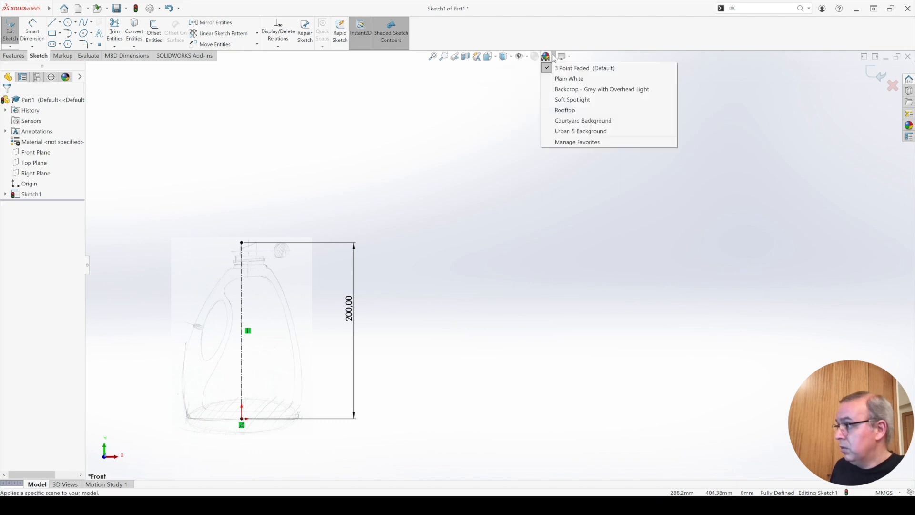
click(560, 79)
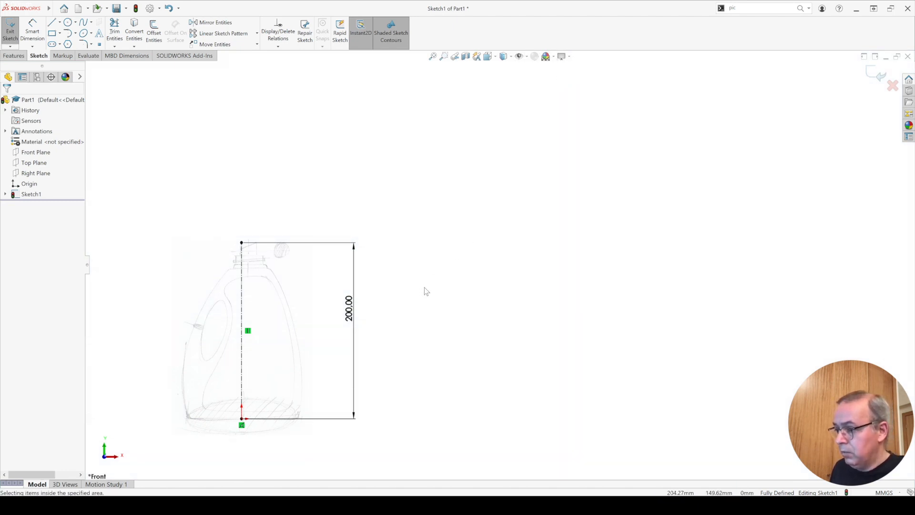
ctrl+middle_drag(426, 292, 603, 225)
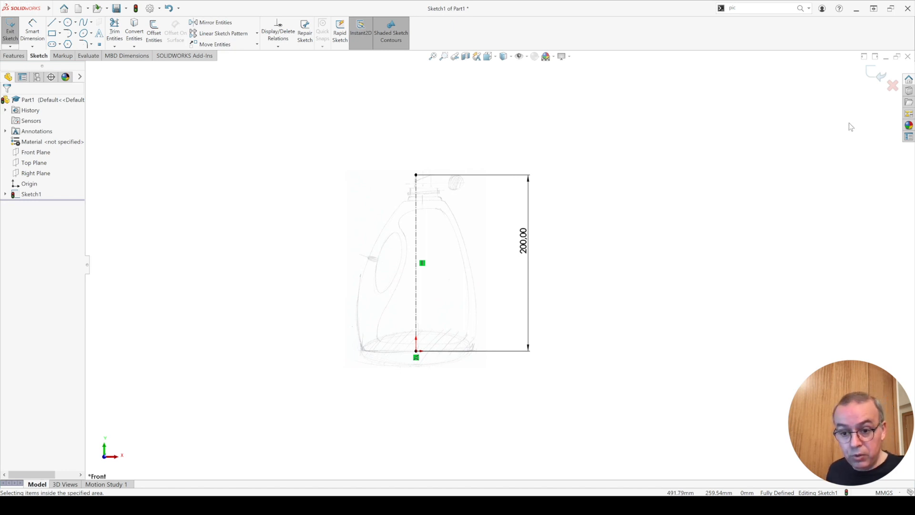
click(877, 75)
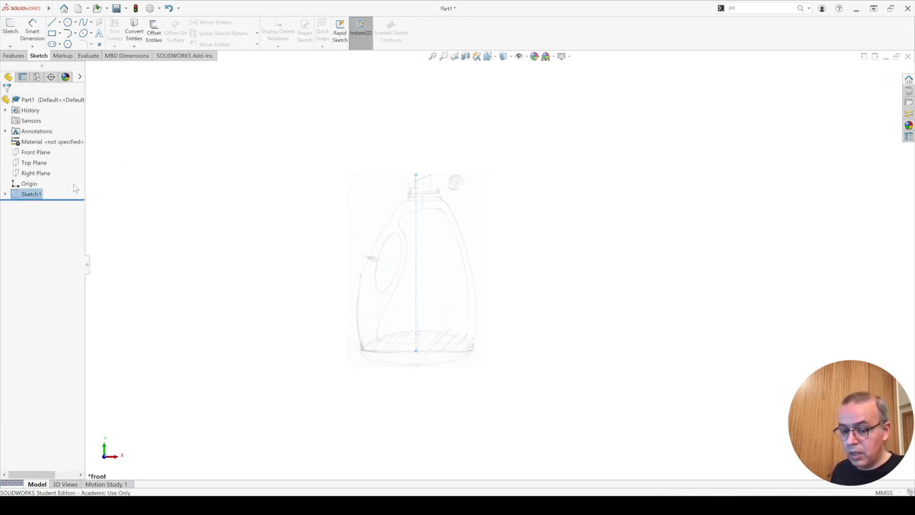
Rename the sketch containing the bottle picture as Ref Frontal.
double_click(38, 196)
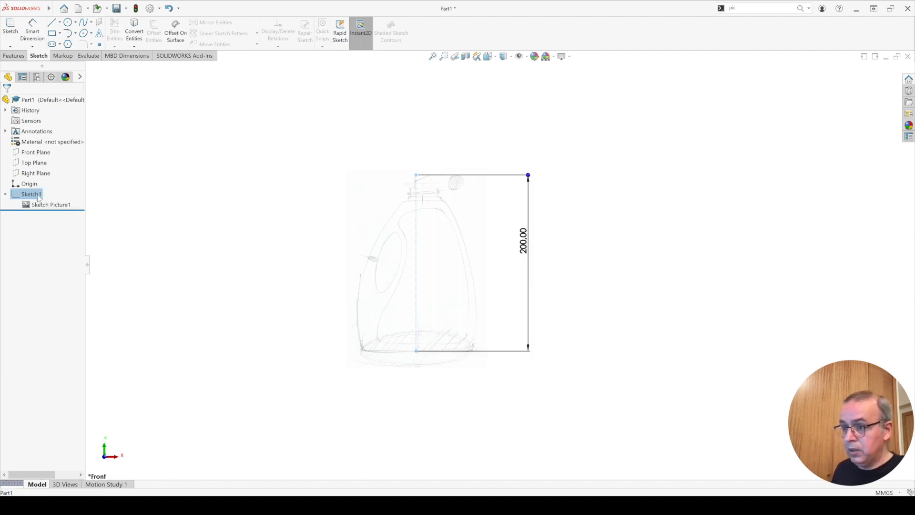
click(38, 195)
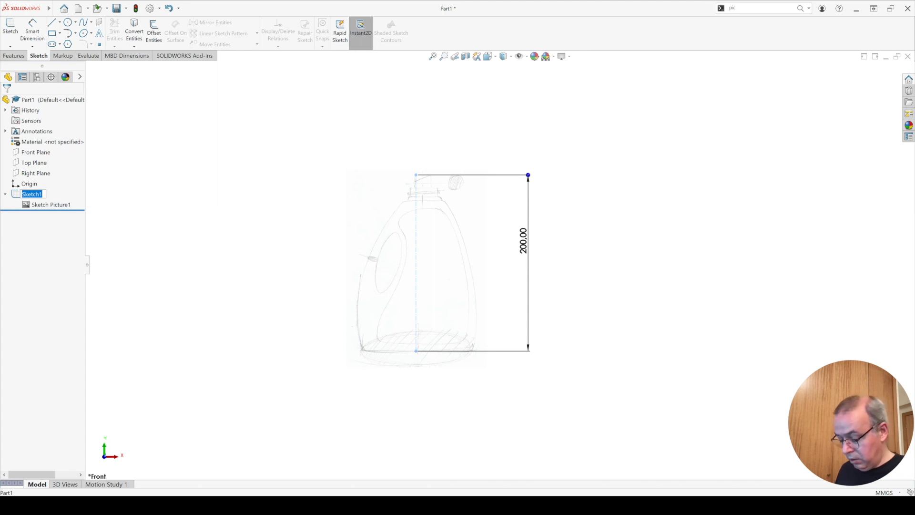
text(Ref)
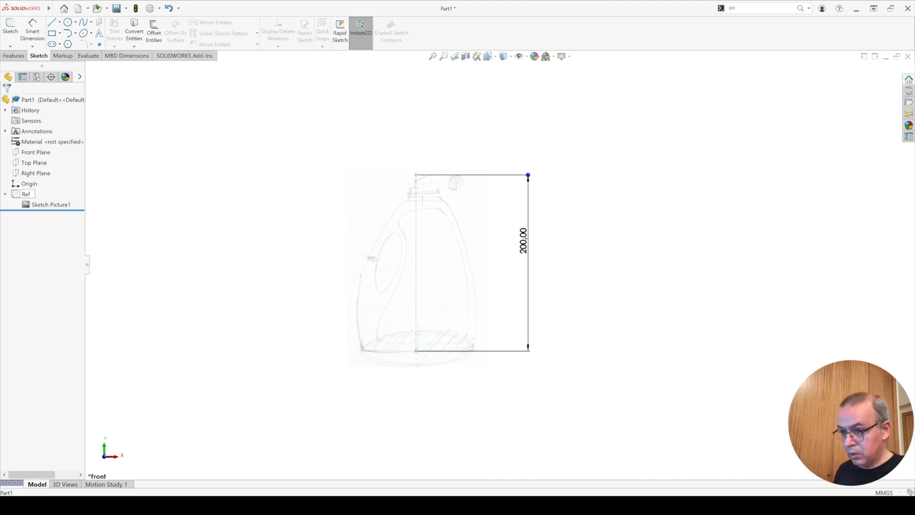
text( Frontal)
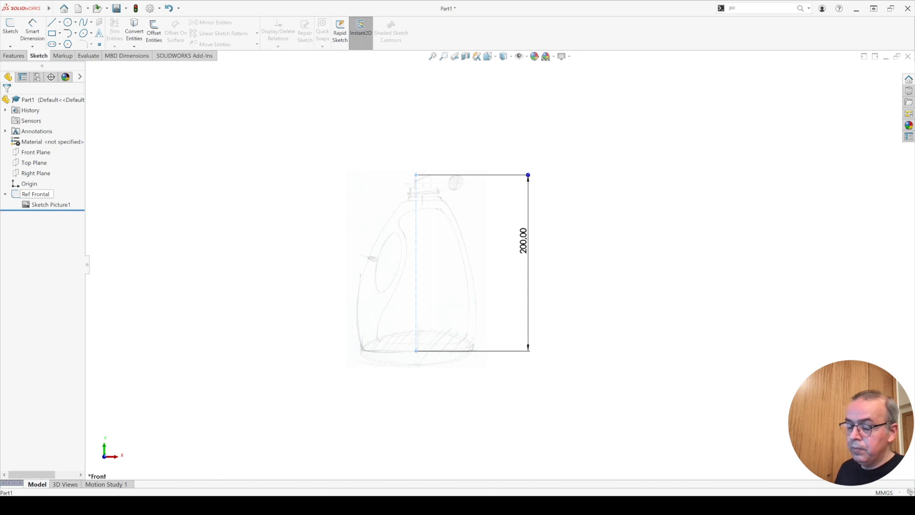
key(Return)
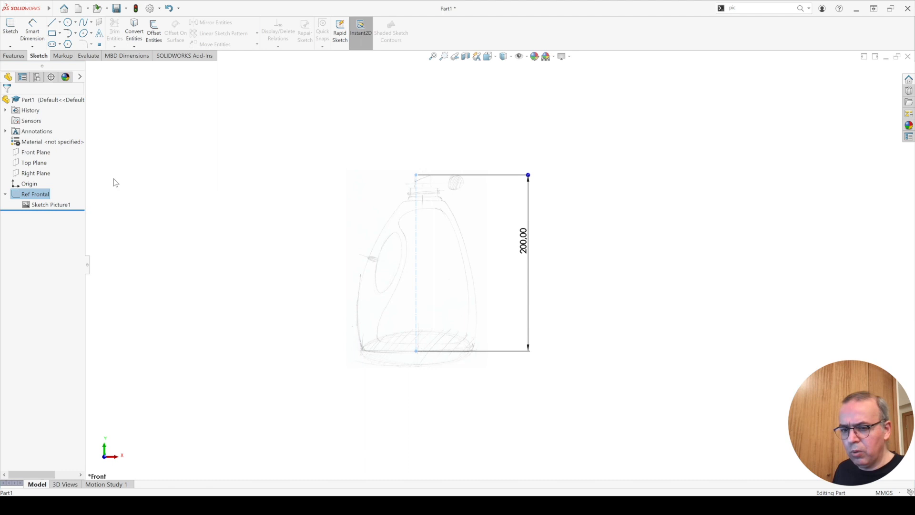
Edit the Ref Frontal sketch to add a circle of about 26.4 mm radius centred on the construction line, about 83 mm above the origin.
right_click(53, 192)
click(46, 179)
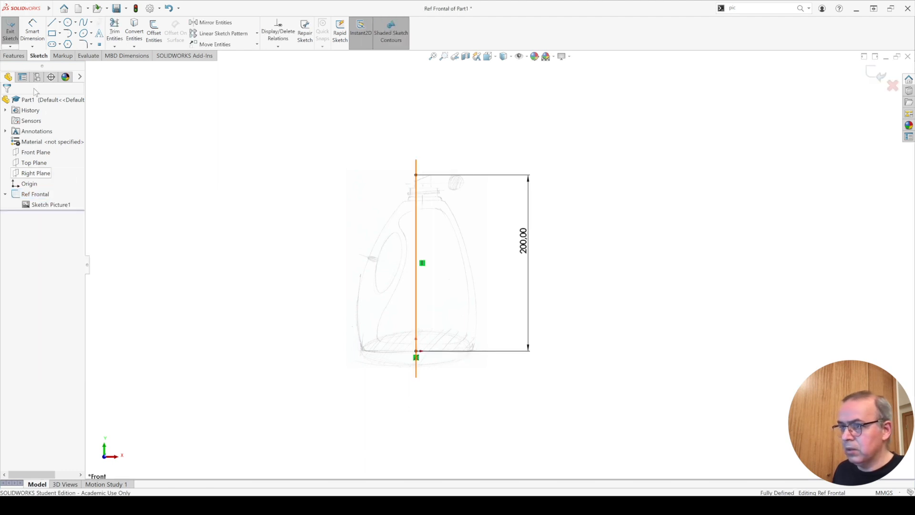
click(67, 23)
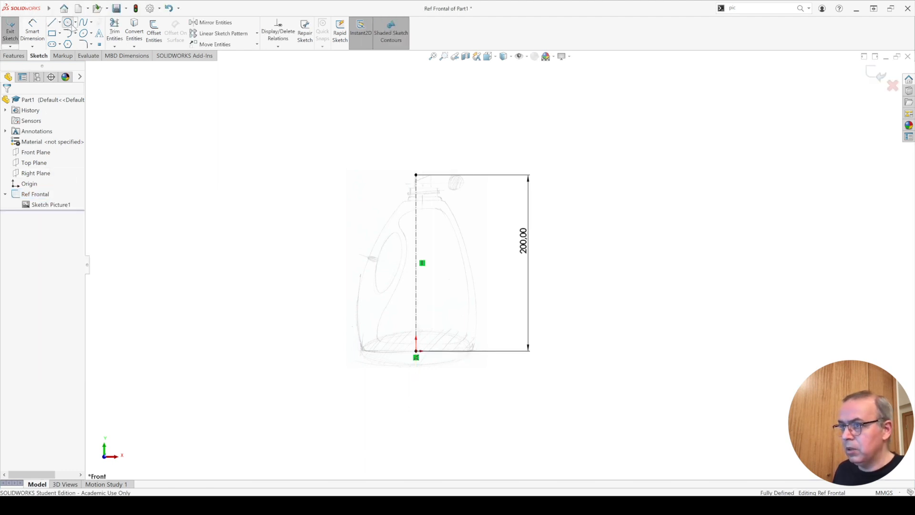
click(416, 277)
click(440, 278)
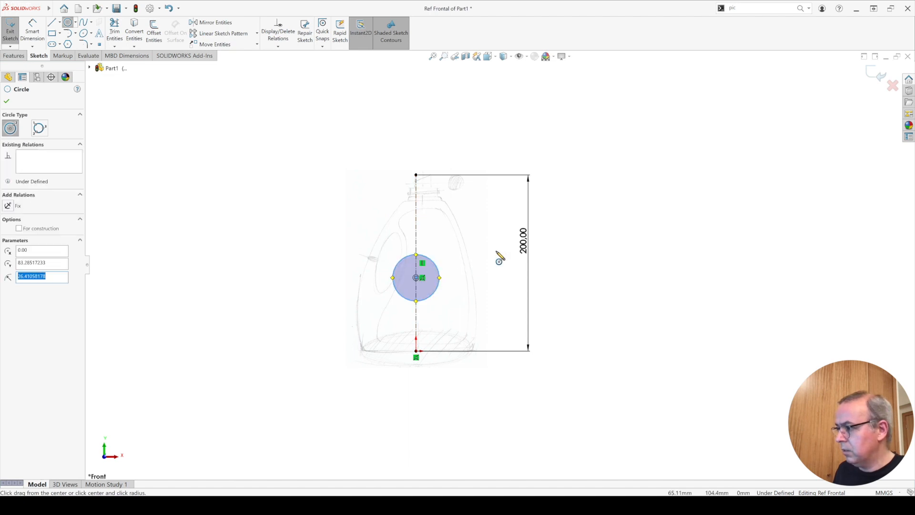
click(877, 73)
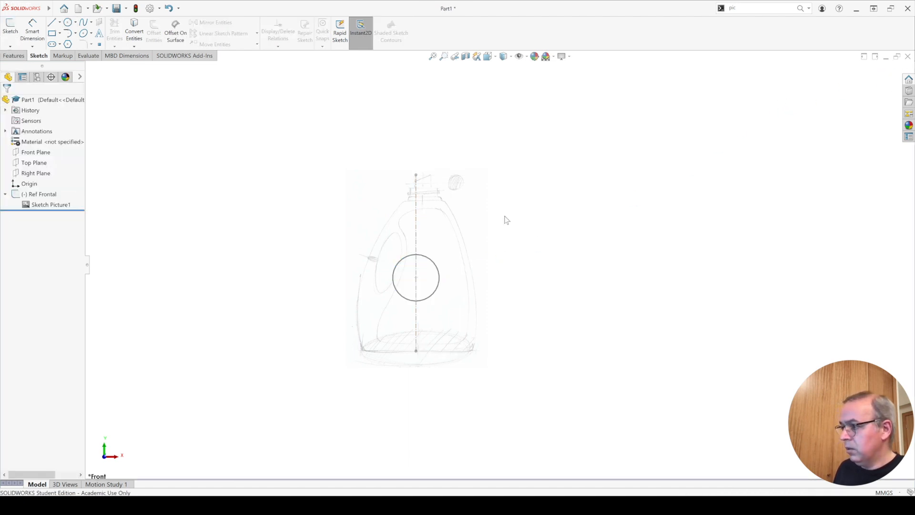
Extrude the circle of Ref Frontal as a 10 mm blind boss and expand the feature down to its sketch picture.
click(41, 194)
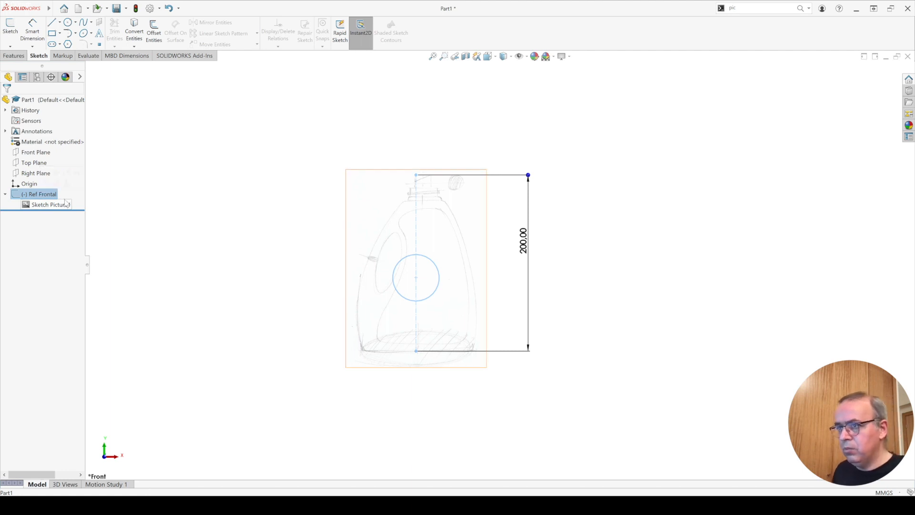
click(14, 56)
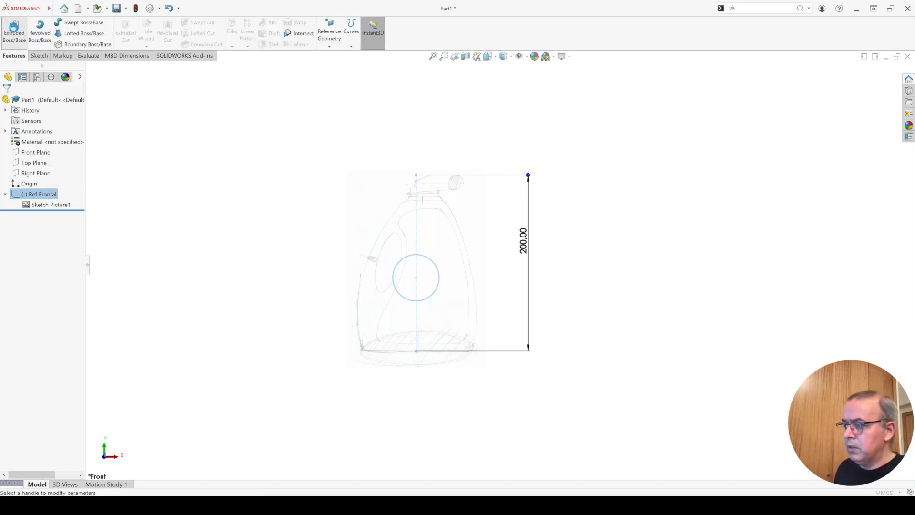
click(13, 29)
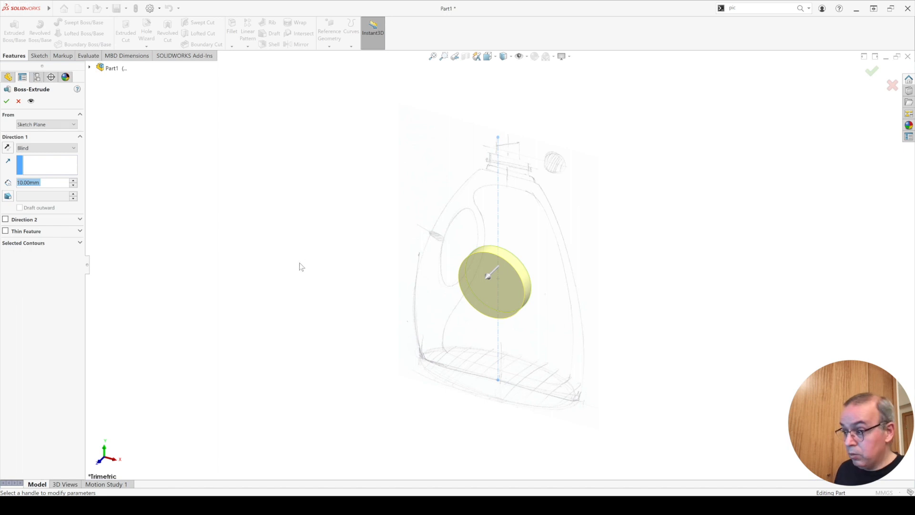
click(6, 101)
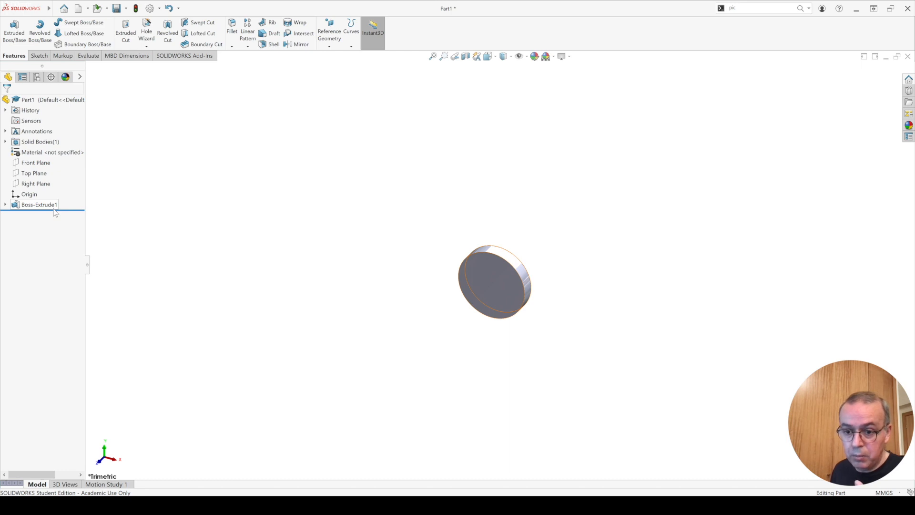
click(6, 205)
click(15, 215)
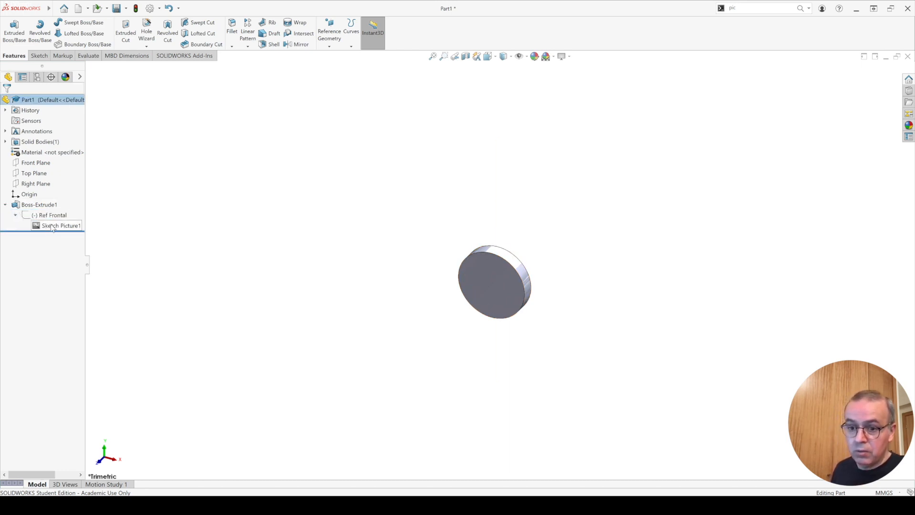
Delete the circular boss extrusion while keeping its Ref Frontal sketch.
click(48, 205)
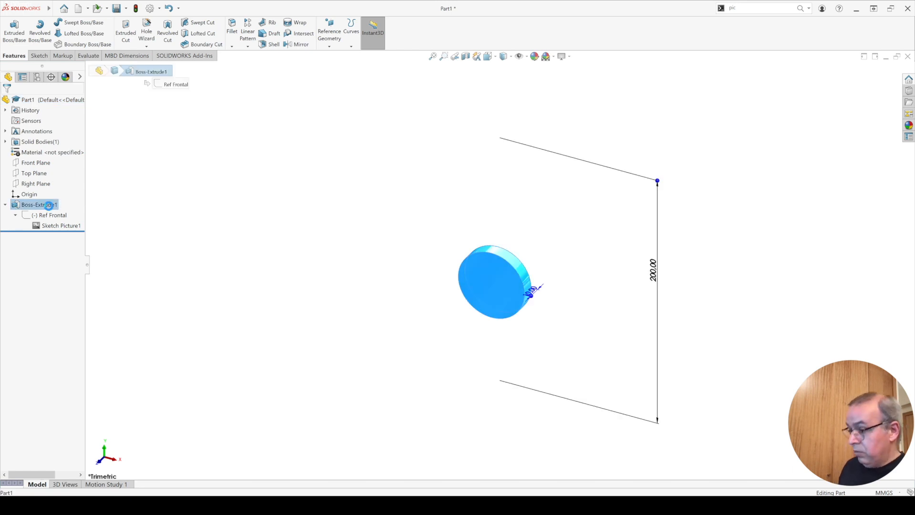
key(Delete)
key(Return)
Edit the Ref Frontal sketch to delete the circle on the construction line, and exit the sketch.
click(50, 199)
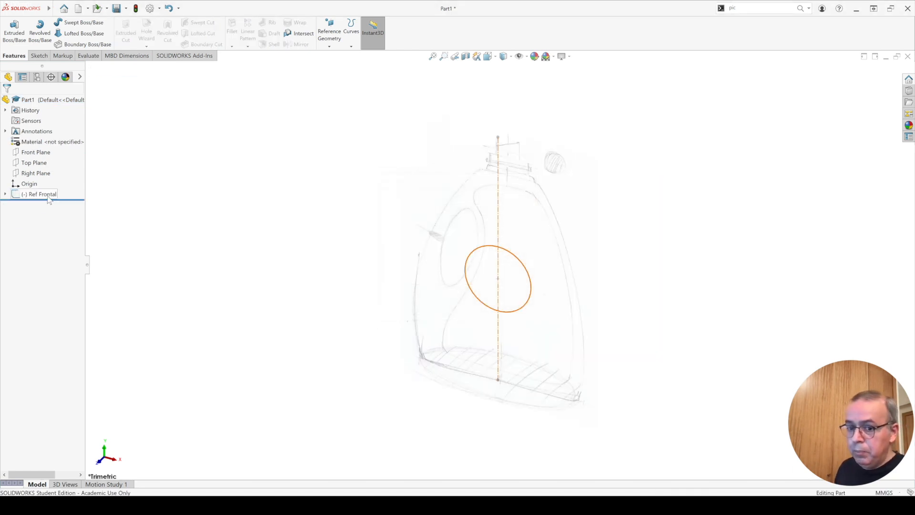
right_click(49, 198)
click(60, 187)
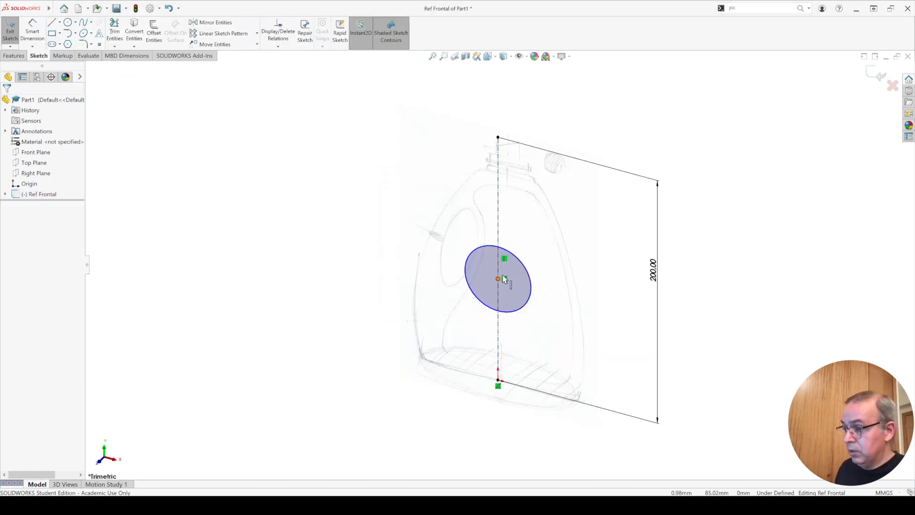
click(516, 256)
key(Delete)
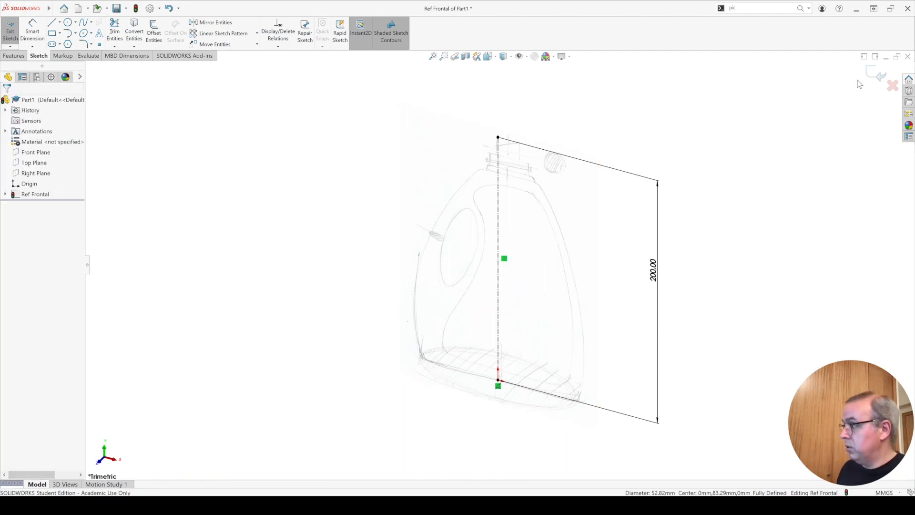
click(876, 73)
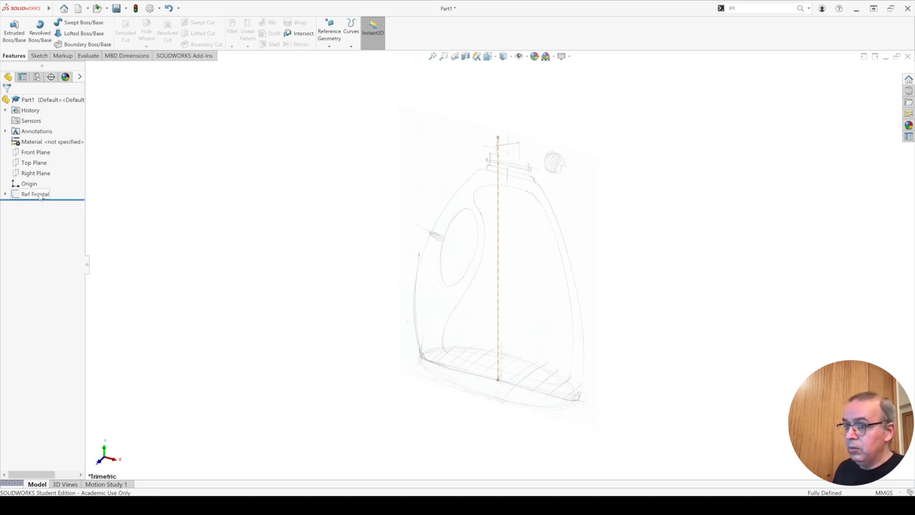
Sketch a horizontal centerline on the Top Plane from the origin almost to the bottle's right base corner, and exit the sketch.
click(34, 164)
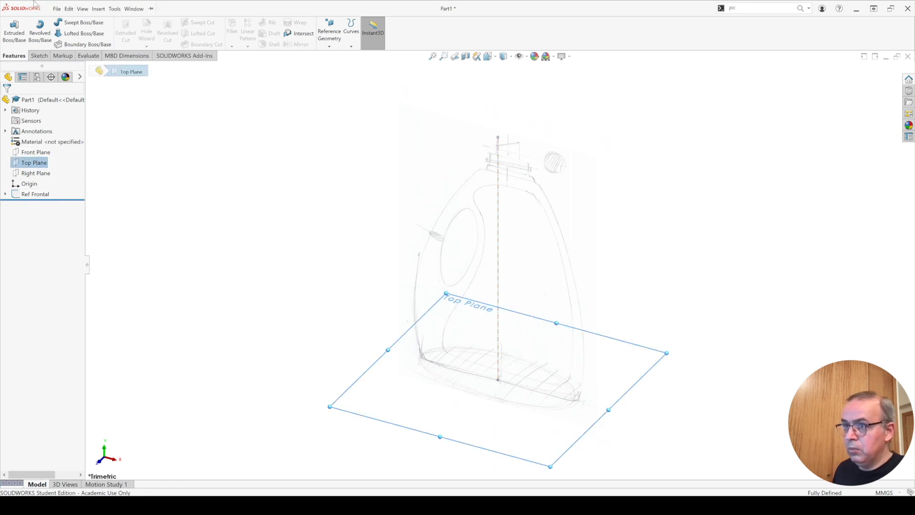
click(40, 55)
click(12, 29)
click(59, 22)
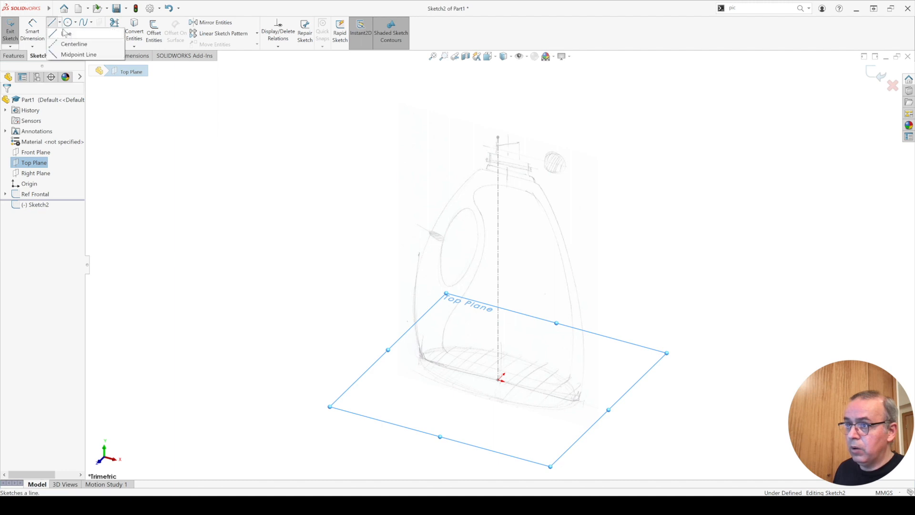
click(67, 44)
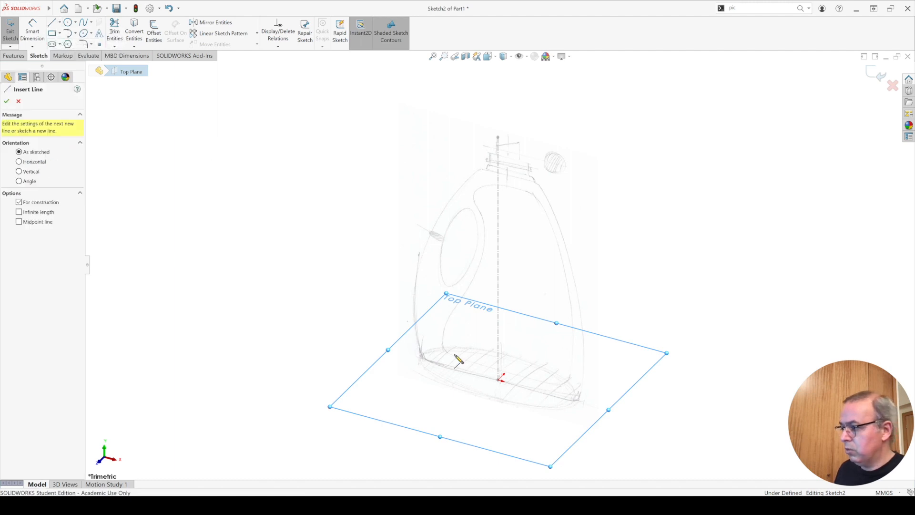
click(499, 379)
double_click(568, 398)
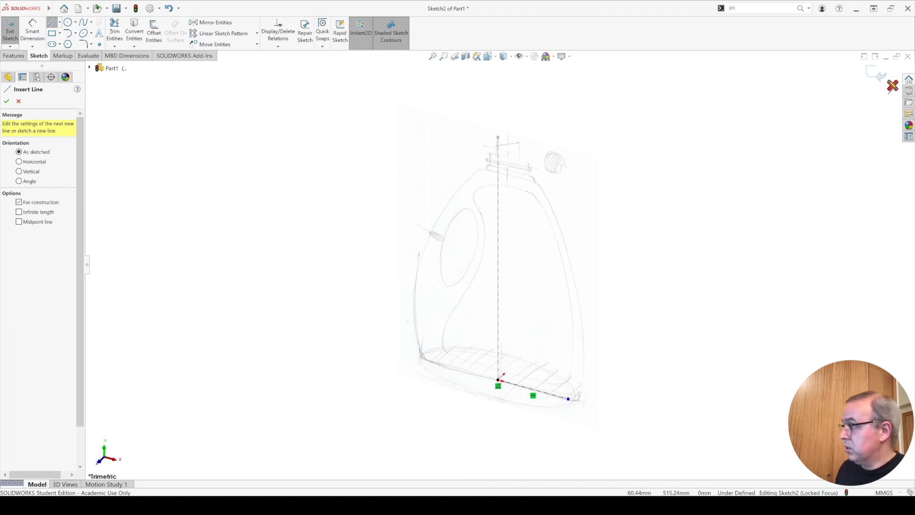
click(878, 73)
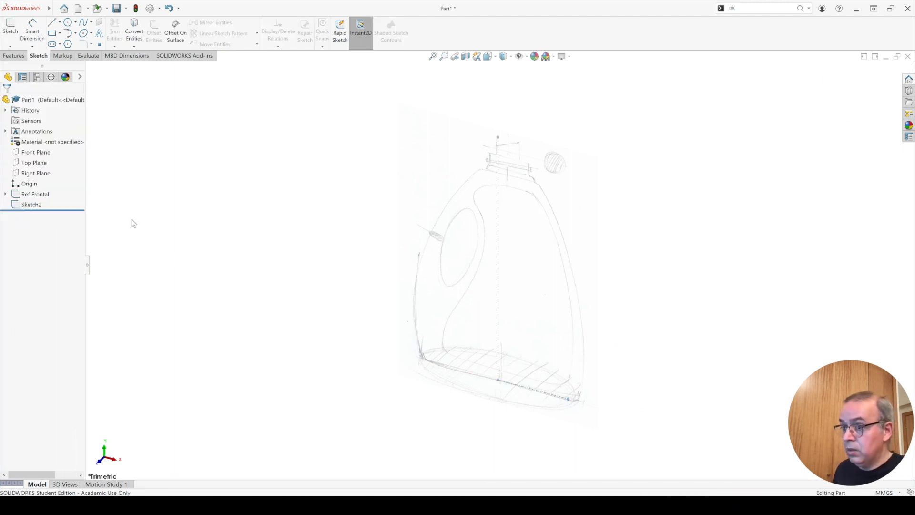
Rename the new Top Plane sketch as Ref Topo.
click(34, 205)
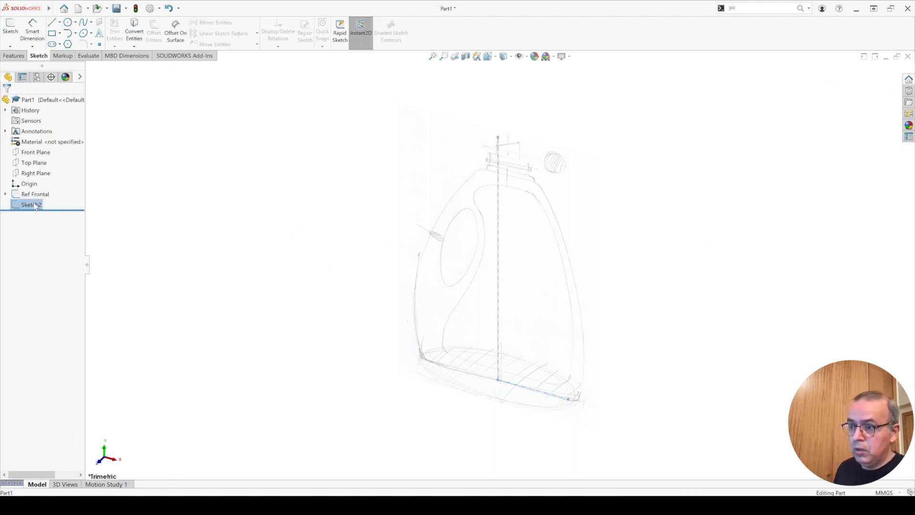
click(34, 205)
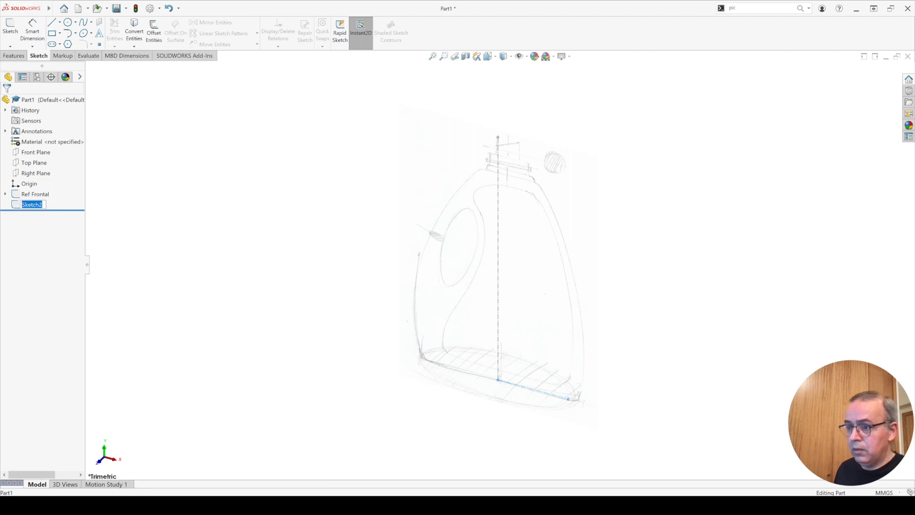
text(Re)
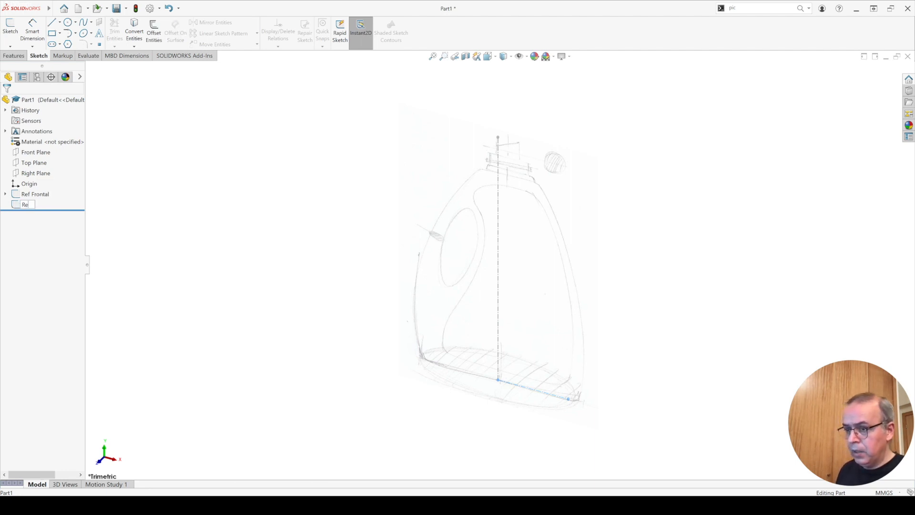
text(f Topo)
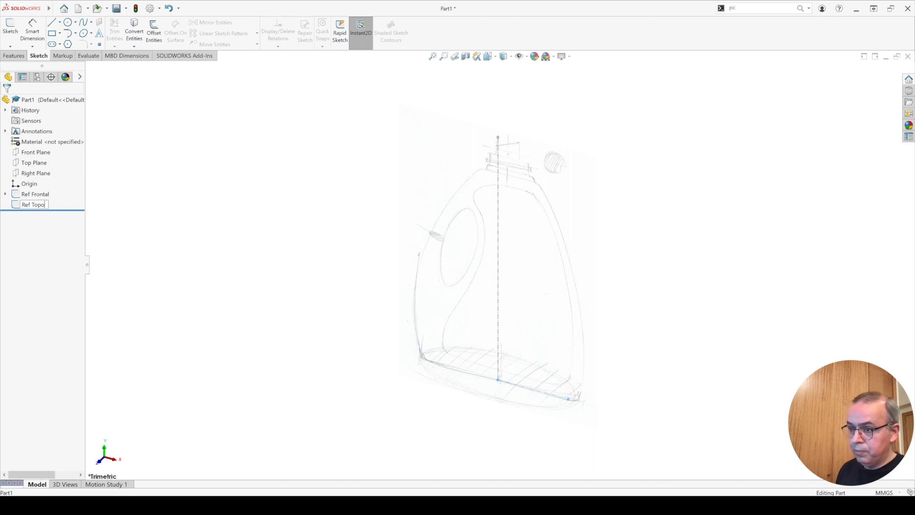
key(Return)
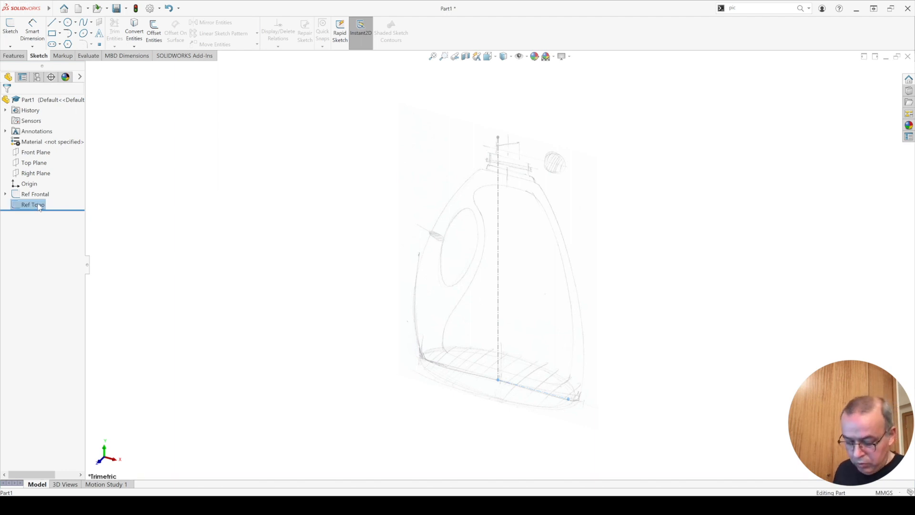
Group the Ref Frontal and Ref Topo sketches in a new folder named Referências.
ctrl+click(38, 195)
right_click(38, 199)
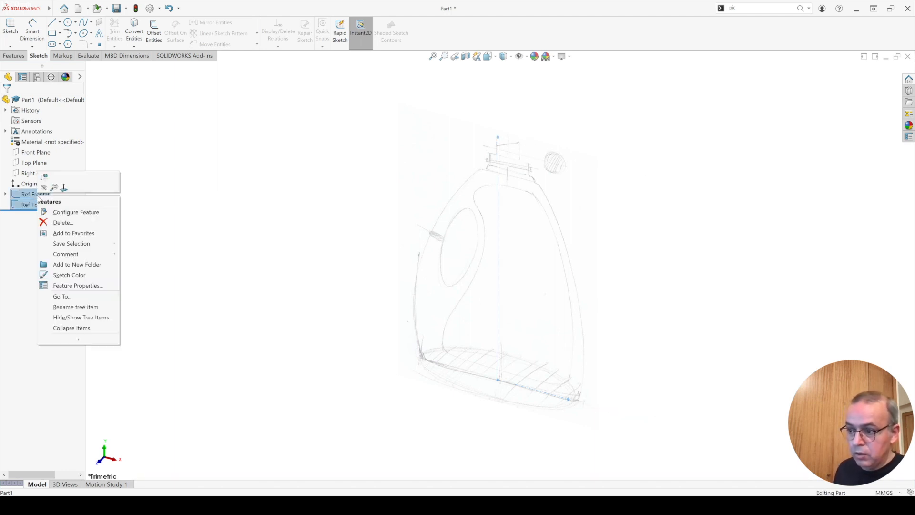
click(89, 265)
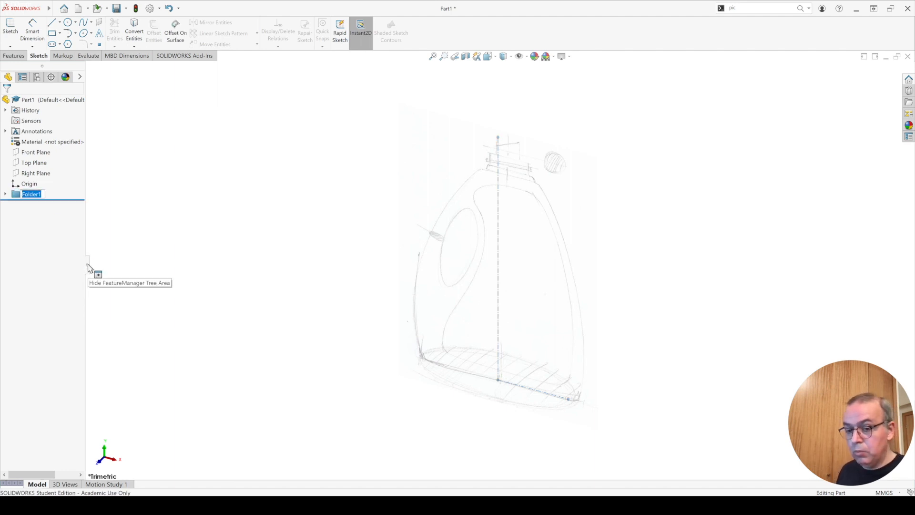
text(Regf)
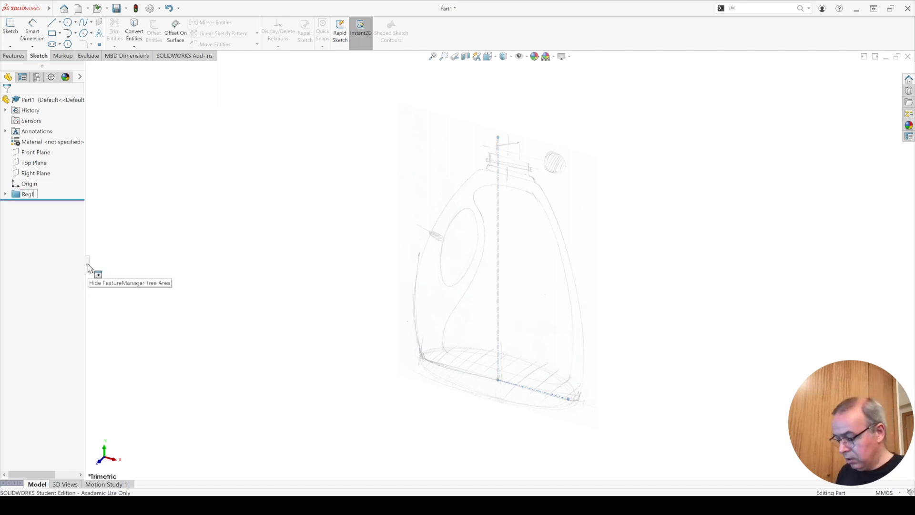
key(BackSpace)
key(BackSpace)
text(fer)
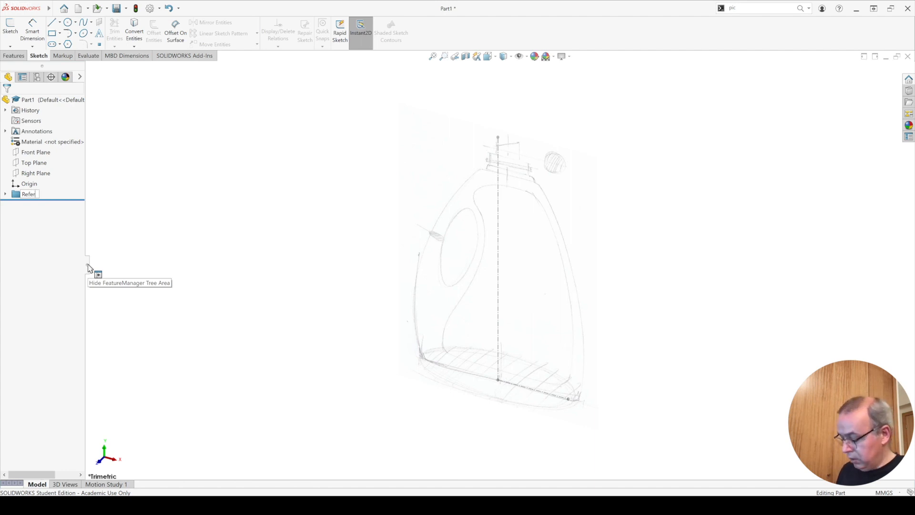
text(ências)
key(Return)
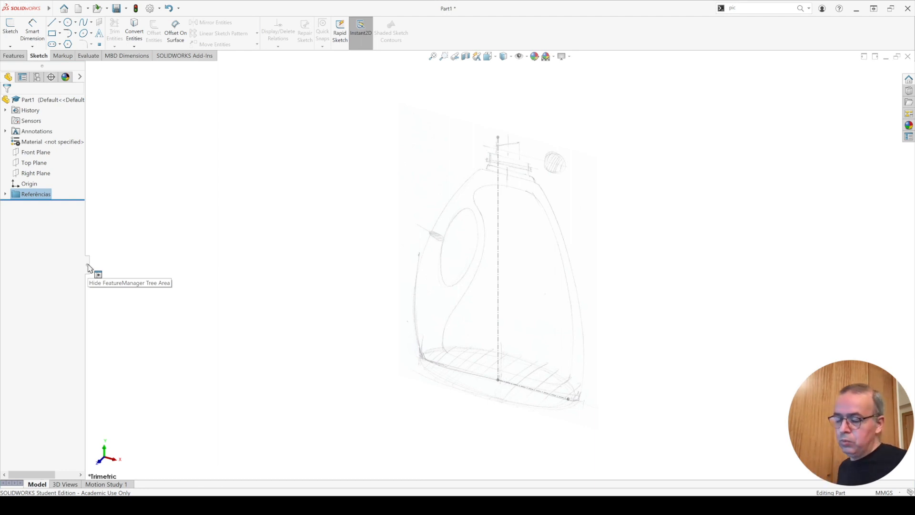
click(268, 175)
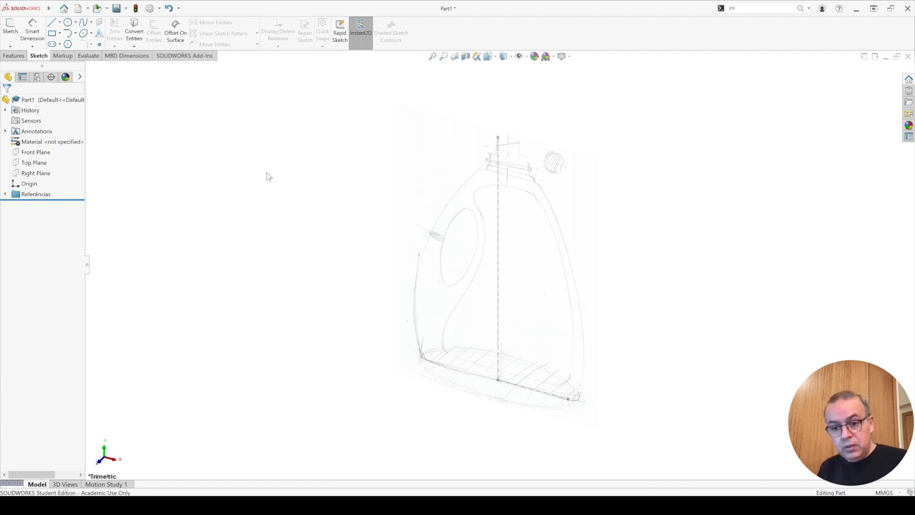